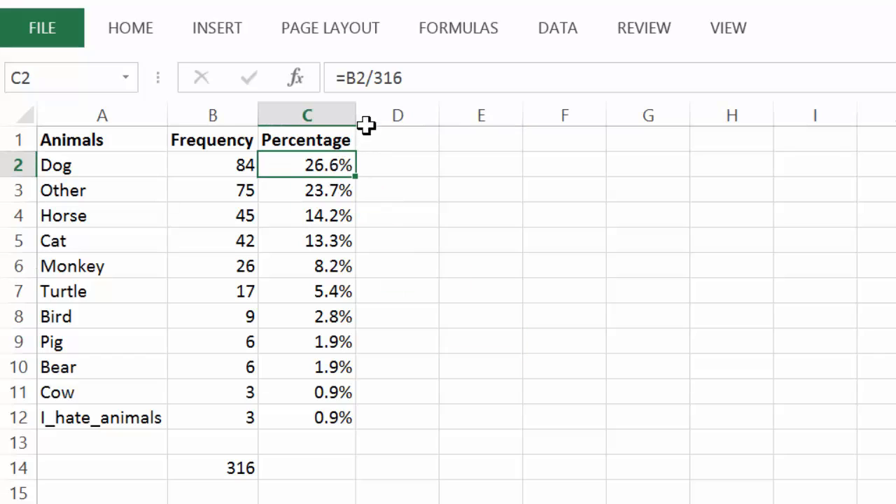
Inspect the percentage formulas in column C by opening several of them for editing.
{"action": "left_click", "coordinate": [431, 76]}
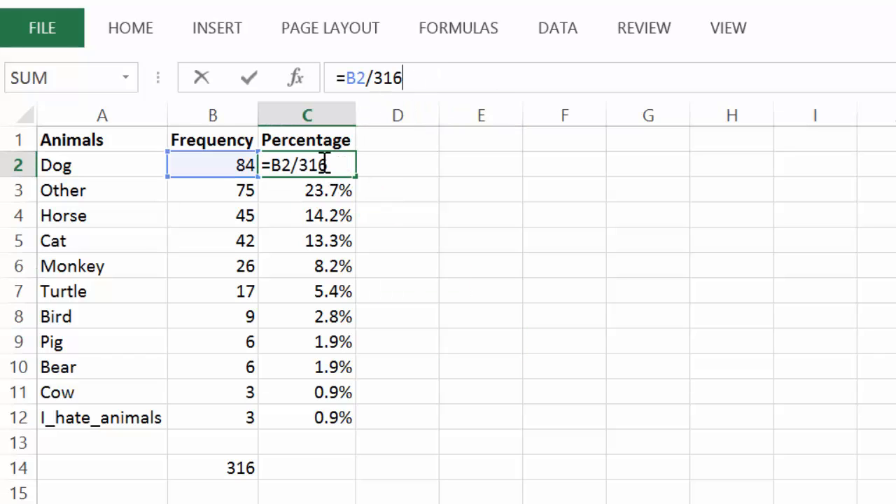
{"action": "left_click", "coordinate": [308, 223]}
{"action": "left_click", "coordinate": [440, 78]}
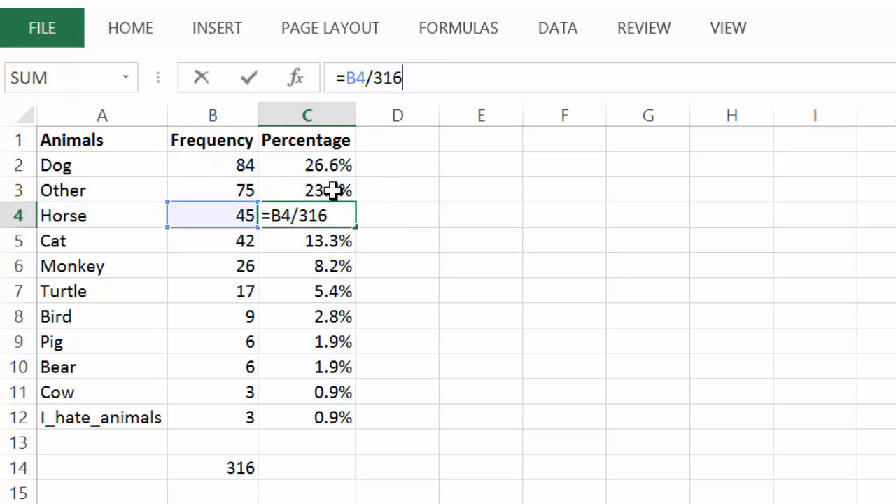
{"action": "left_click", "coordinate": [314, 315]}
{"action": "left_click", "coordinate": [478, 76]}
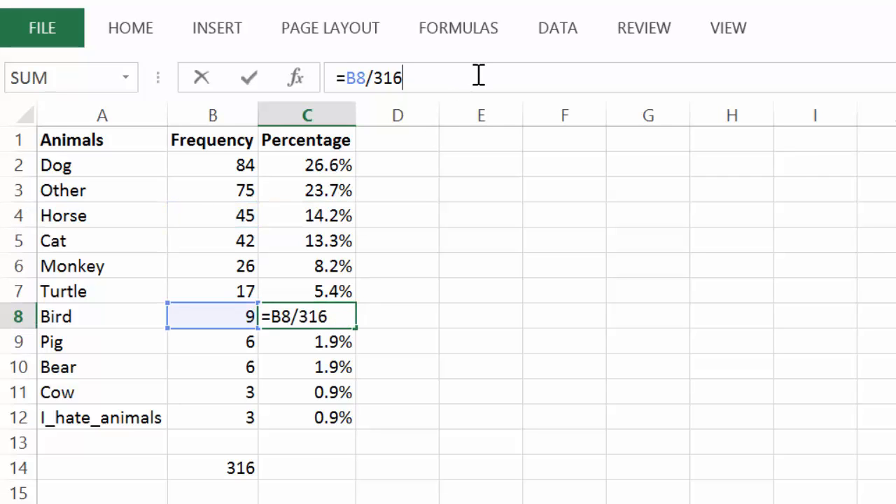
{"action": "left_click", "coordinate": [325, 387]}
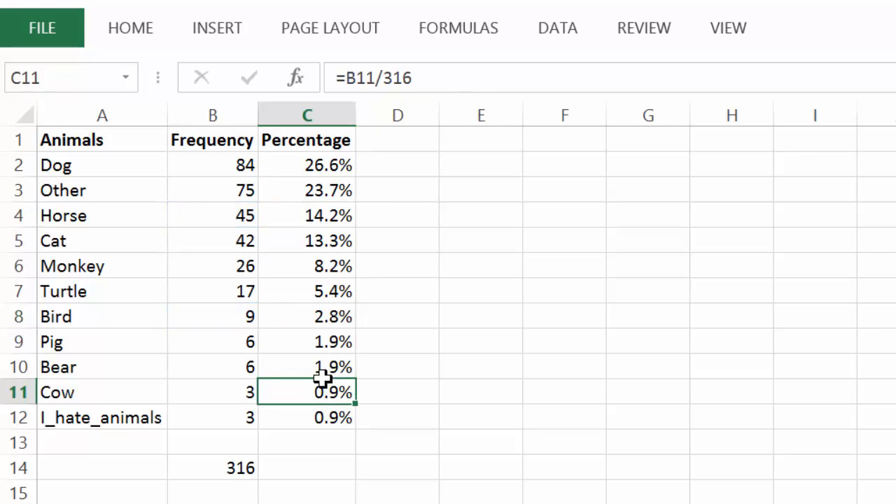
{"action": "left_click", "coordinate": [484, 74]}
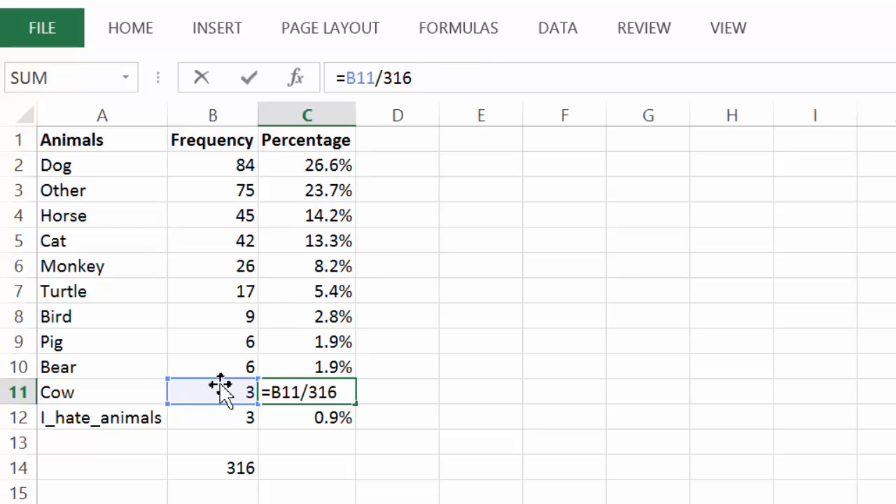
{"action": "left_click", "coordinate": [306, 266]}
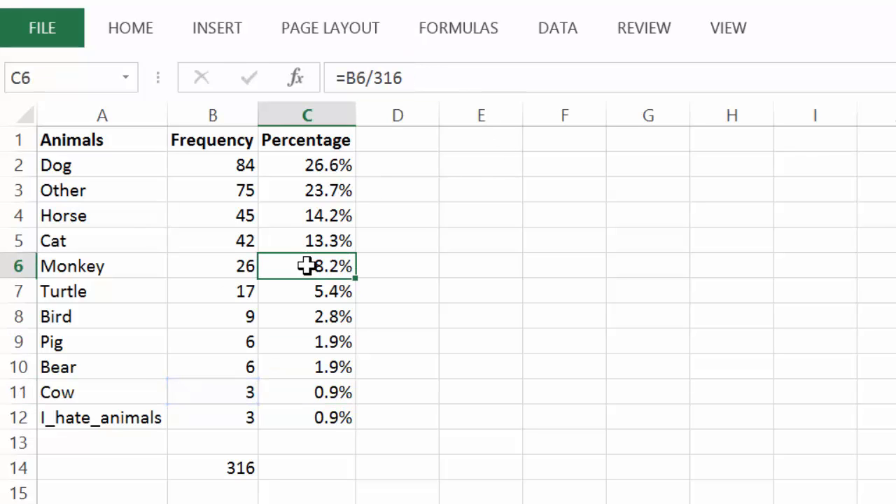
{"action": "left_click", "coordinate": [466, 78]}
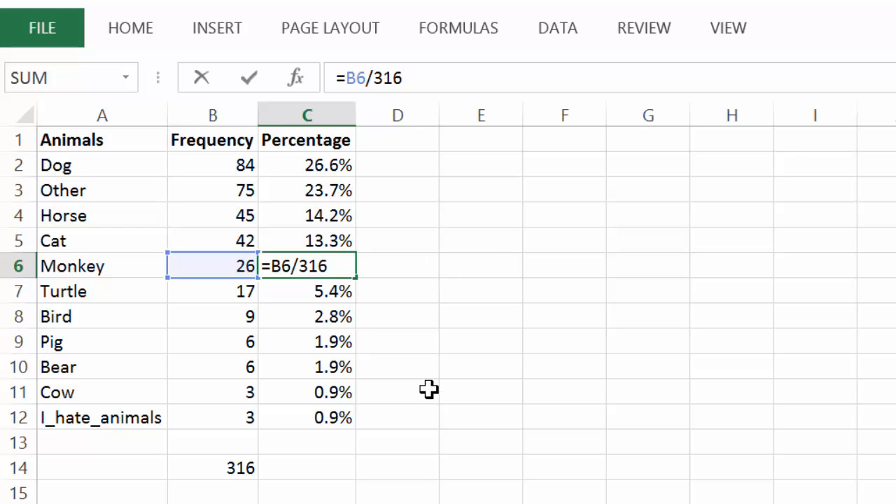
{"action": "key", "text": "Escape"}
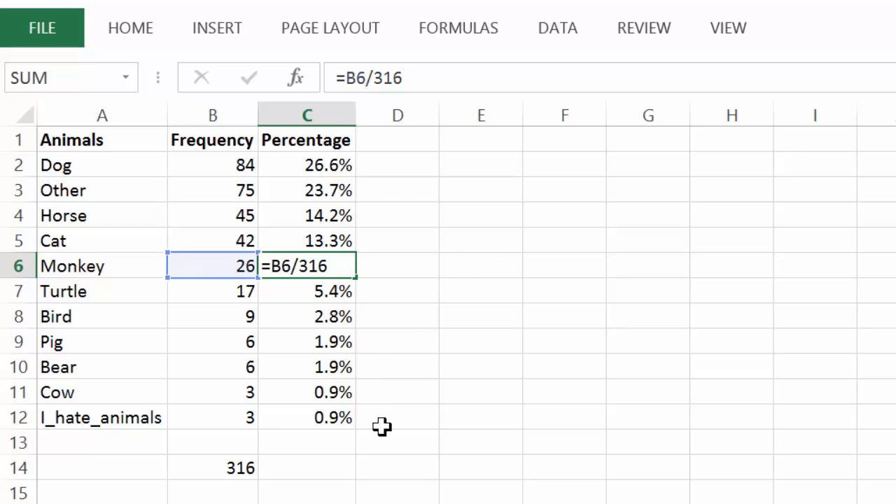
{"action": "left_click", "coordinate": [381, 426]}
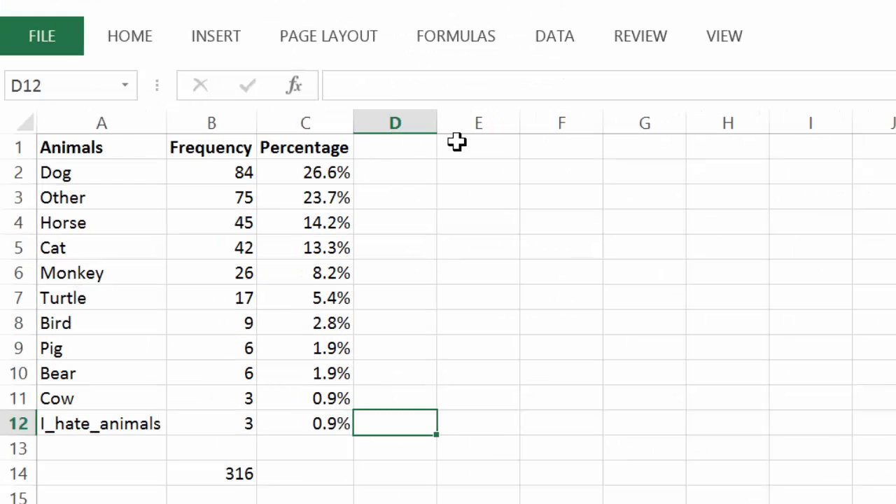
Enter the formula =B2/50 in cell E2 and fill it down through E12.
{"action": "left_click", "coordinate": [458, 173]}
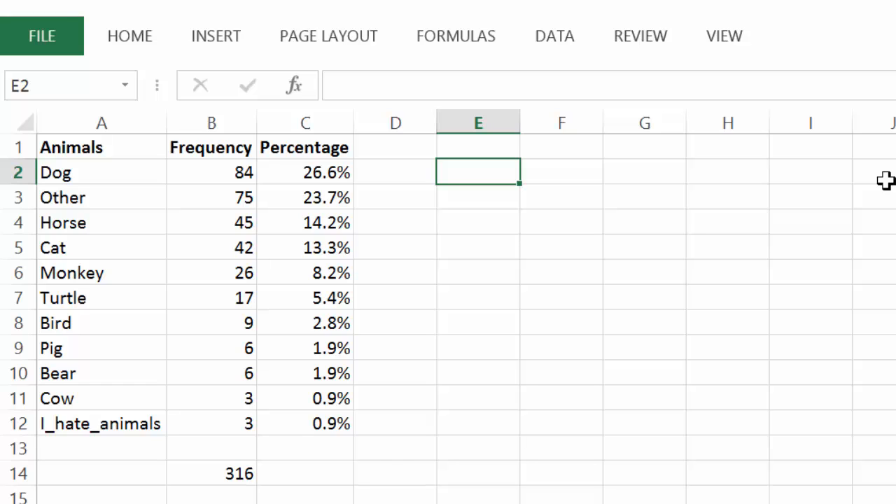
{"action": "type", "text": "="}
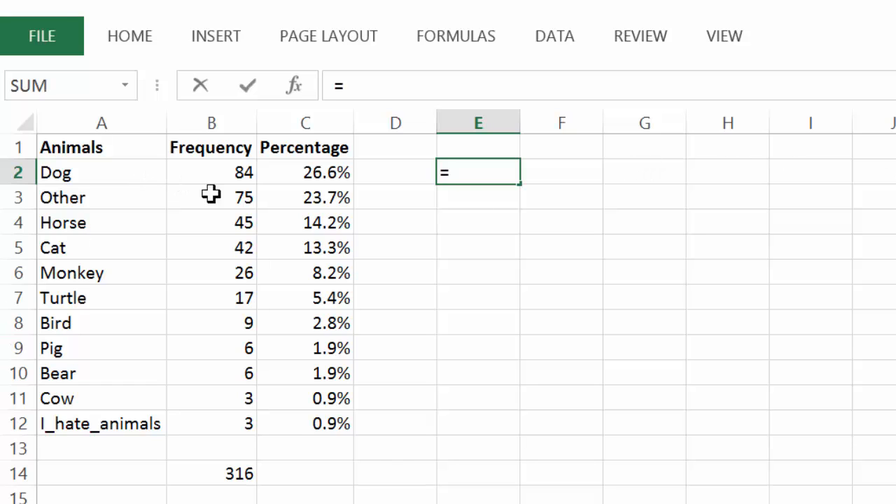
{"action": "left_click", "coordinate": [235, 174]}
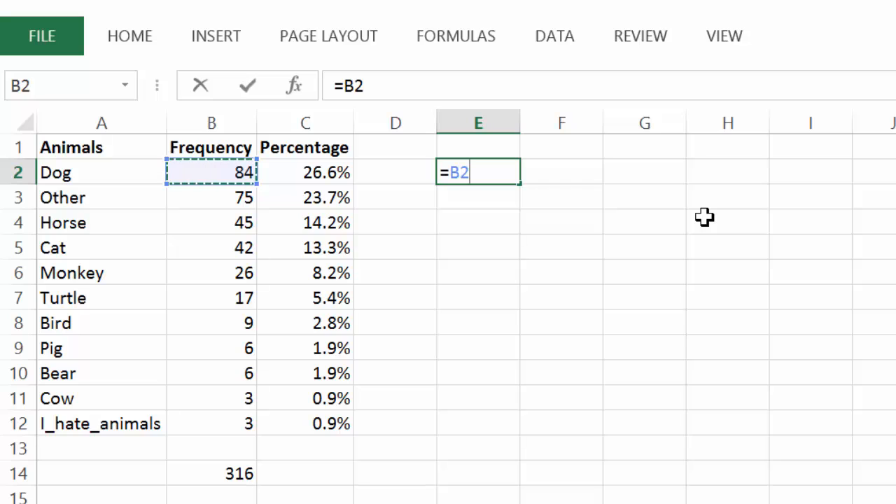
{"action": "type", "text": "/50"}
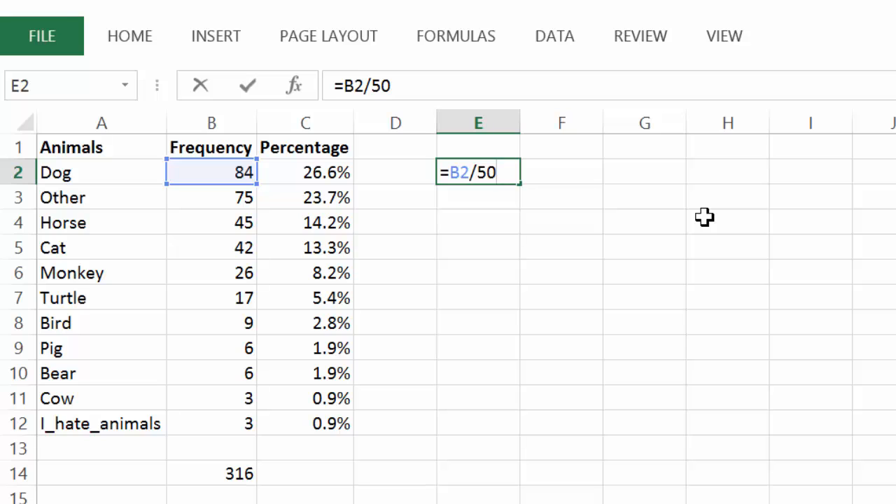
{"action": "key", "text": "Return"}
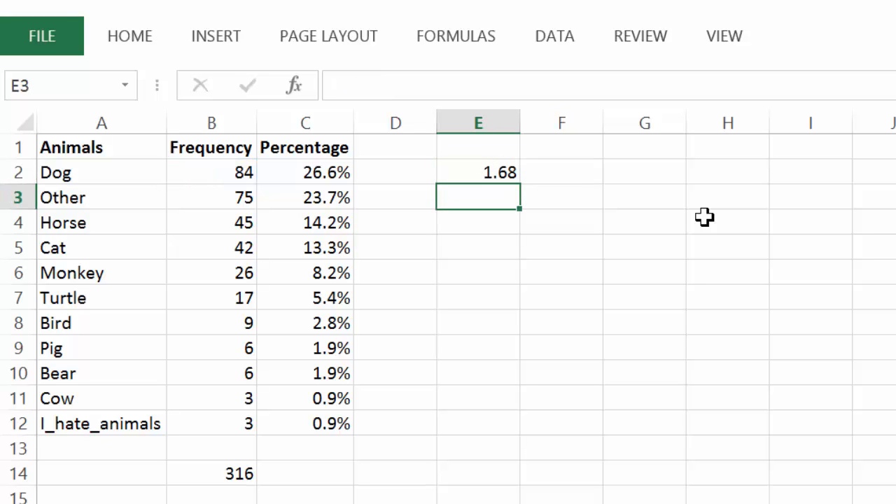
{"action": "left_click", "coordinate": [489, 173]}
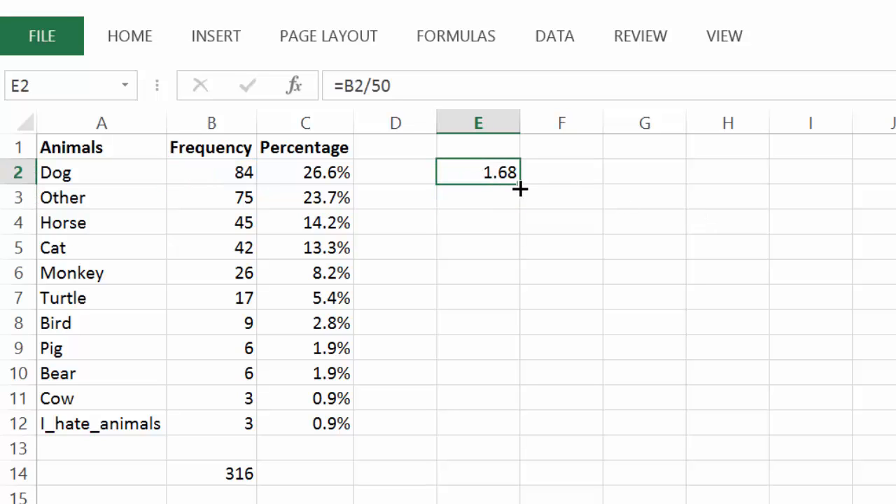
{"action": "left_click_drag", "start_coordinate": [519, 188], "coordinate": [502, 432]}
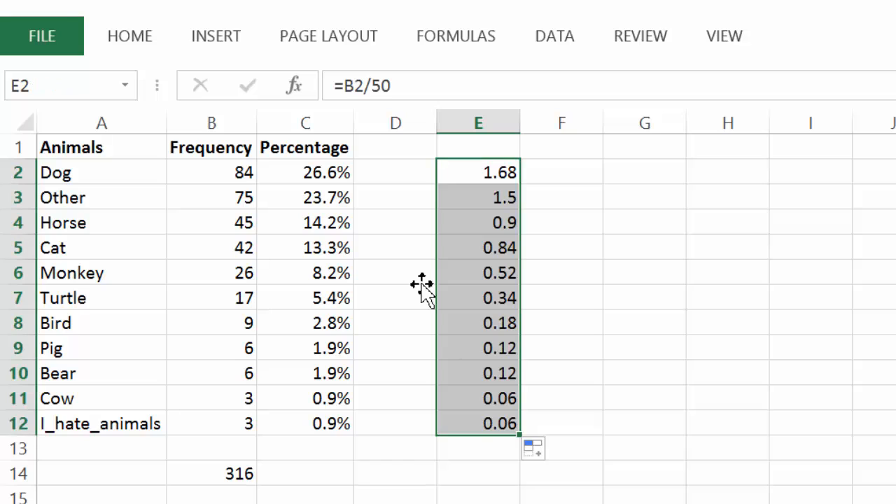
Inspect the copied formulas in several column E cells.
{"action": "left_click", "coordinate": [419, 84]}
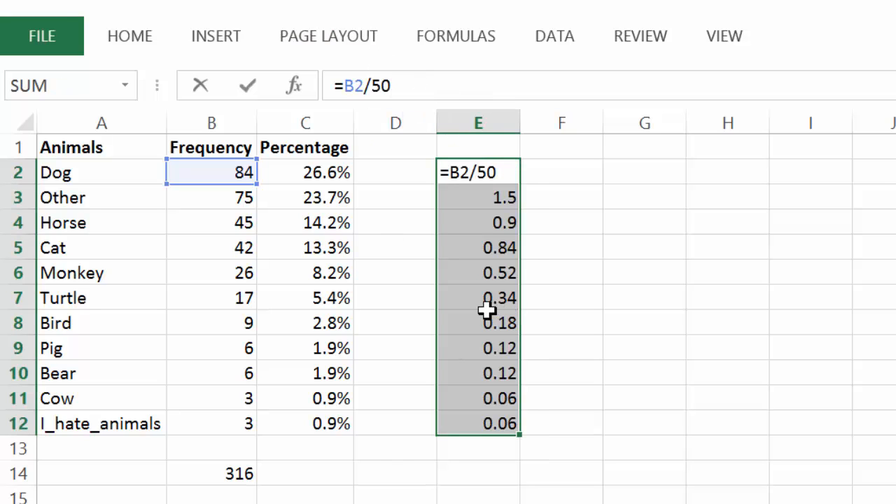
{"action": "left_click", "coordinate": [603, 182]}
{"action": "left_click", "coordinate": [464, 270]}
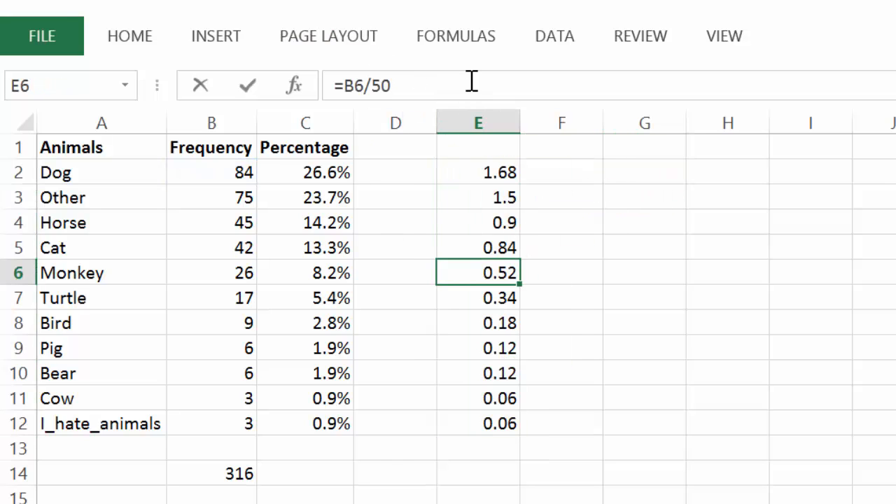
{"action": "left_click", "coordinate": [469, 80]}
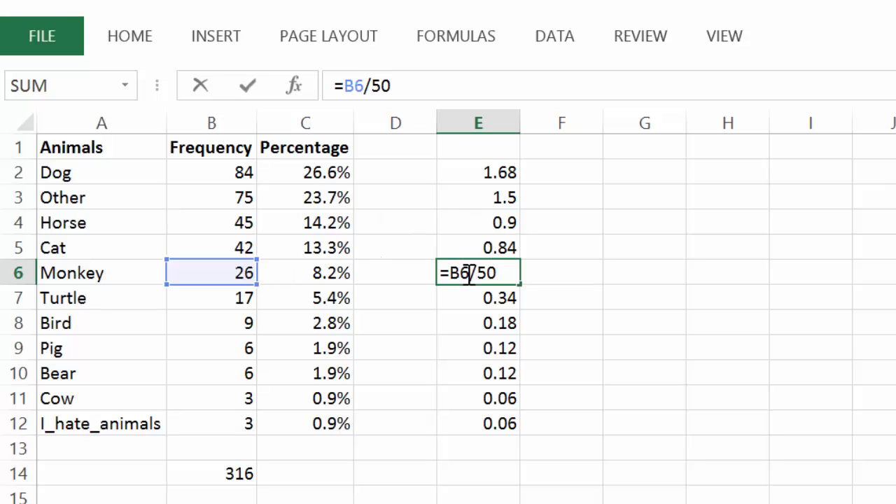
{"action": "left_click", "coordinate": [499, 377]}
{"action": "left_click", "coordinate": [492, 86]}
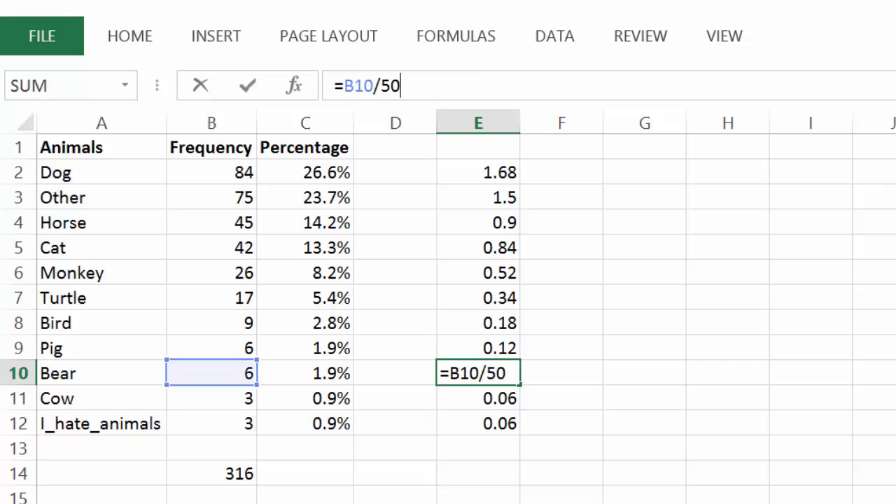
{"action": "left_click", "coordinate": [464, 176]}
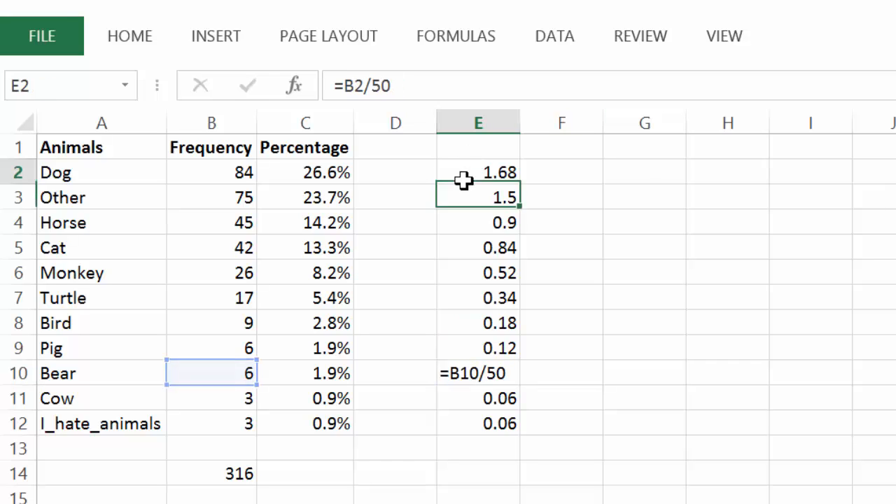
Change E2's formula to =B$2/50 with a fixed row and fill it down through E12.
{"action": "left_click", "coordinate": [357, 84]}
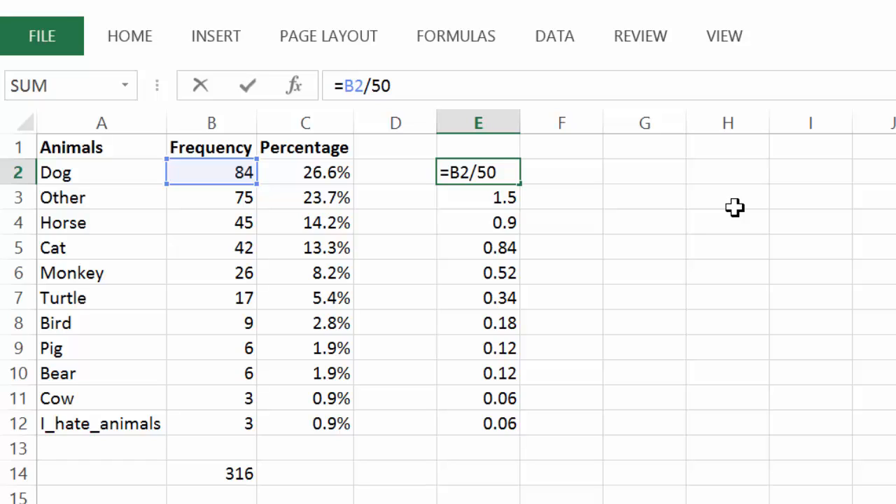
{"action": "type", "text": "$"}
{"action": "key", "text": "Return"}
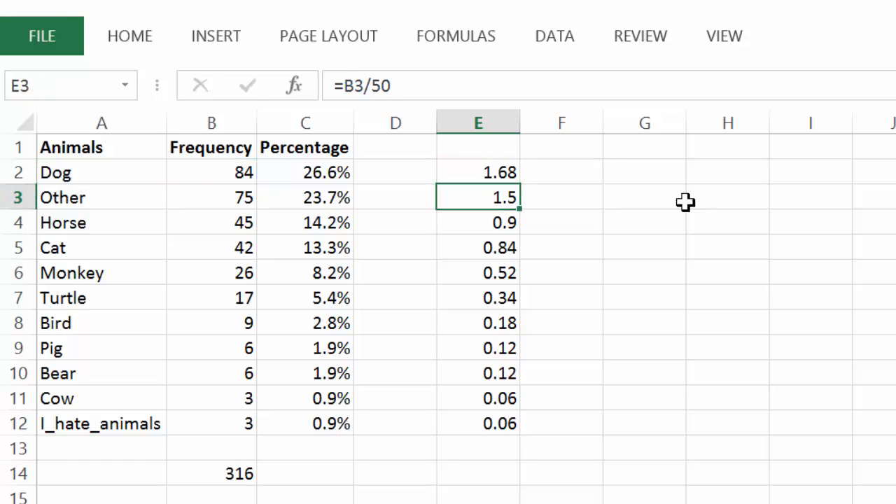
{"action": "left_click", "coordinate": [507, 174]}
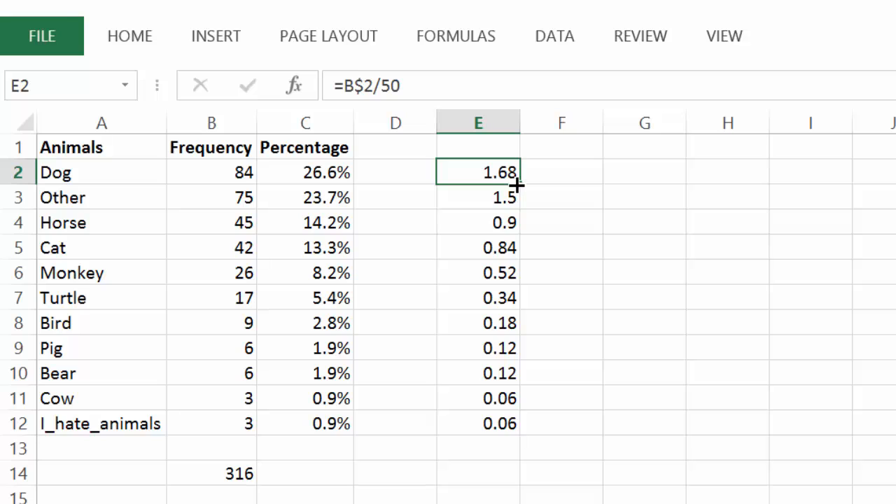
{"action": "left_click_drag", "start_coordinate": [516, 183], "coordinate": [511, 437]}
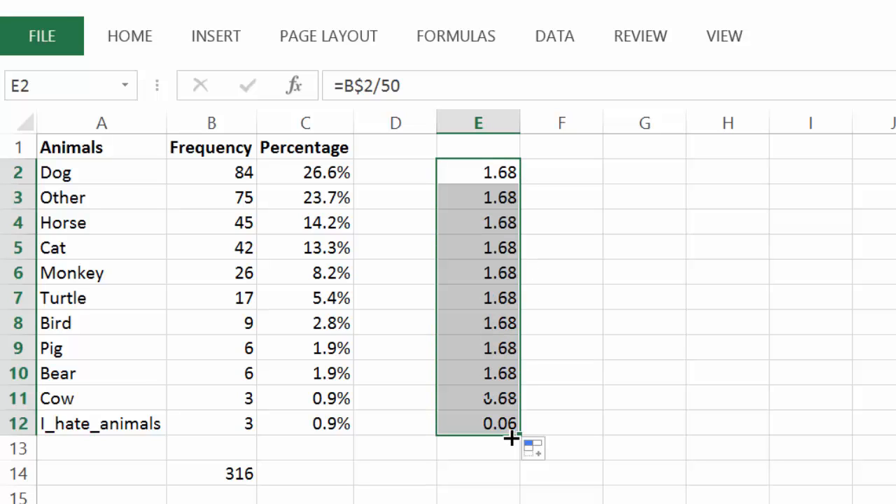
Check the formulas in the column E cells after filling the fixed-row version.
{"action": "left_click", "coordinate": [746, 277]}
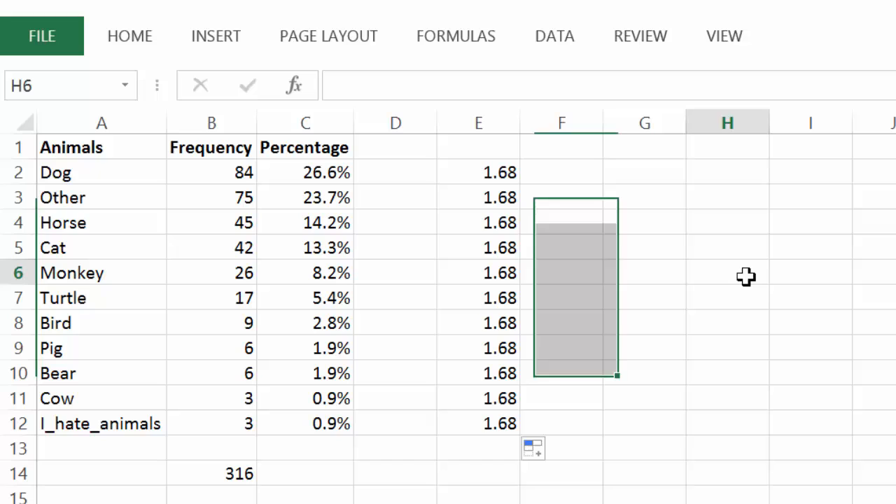
{"action": "left_click", "coordinate": [495, 172]}
{"action": "left_click", "coordinate": [501, 86]}
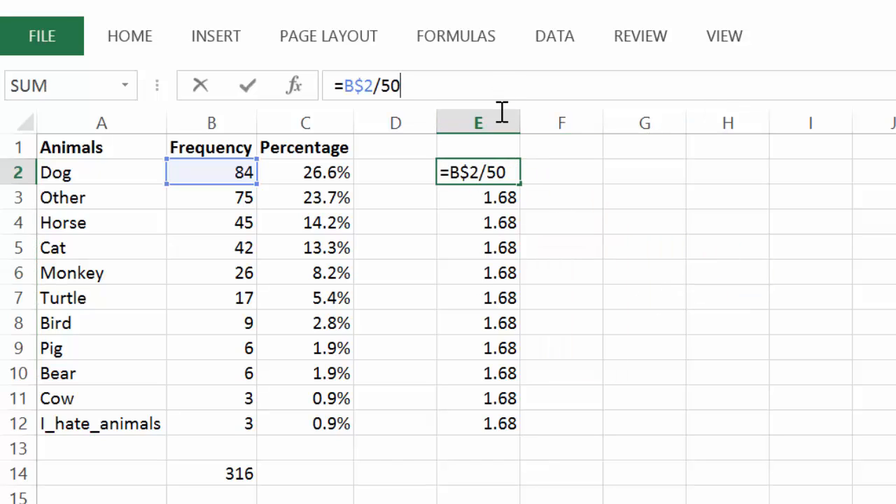
{"action": "left_click", "coordinate": [476, 294]}
{"action": "left_click", "coordinate": [482, 85]}
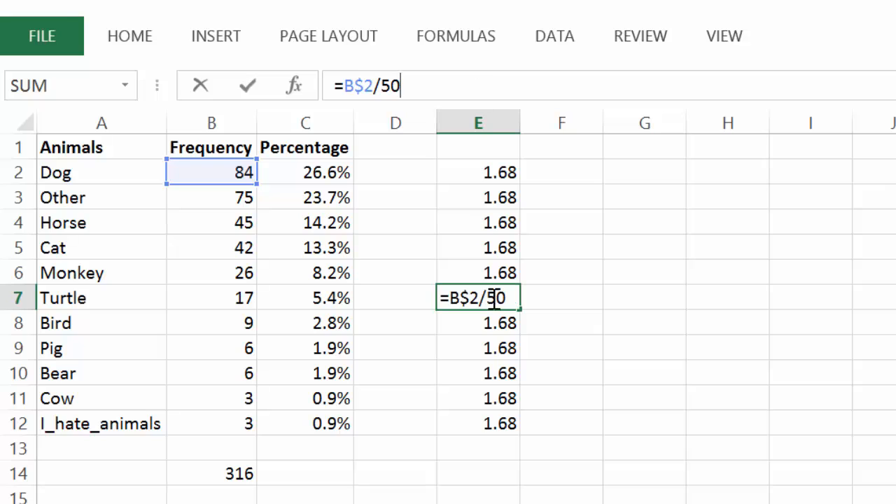
{"action": "left_click", "coordinate": [493, 371]}
{"action": "left_click", "coordinate": [516, 86]}
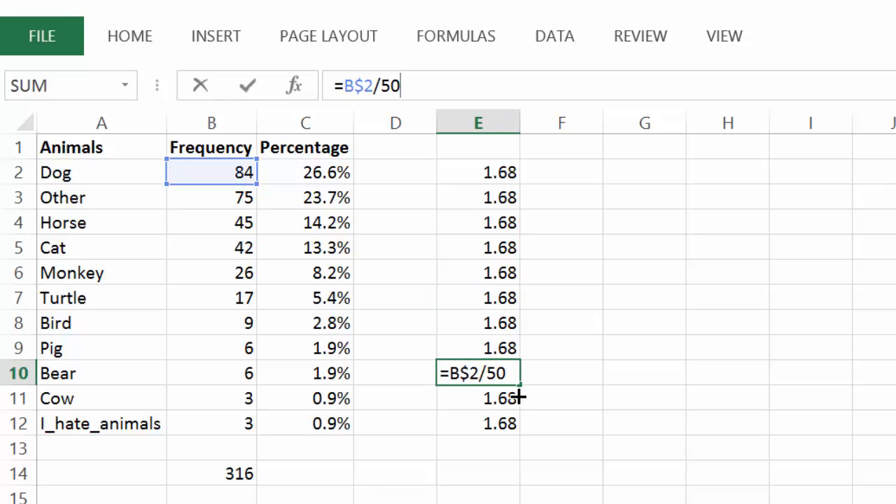
{"action": "left_click", "coordinate": [508, 444]}
{"action": "left_click", "coordinate": [507, 424]}
{"action": "left_click", "coordinate": [507, 84]}
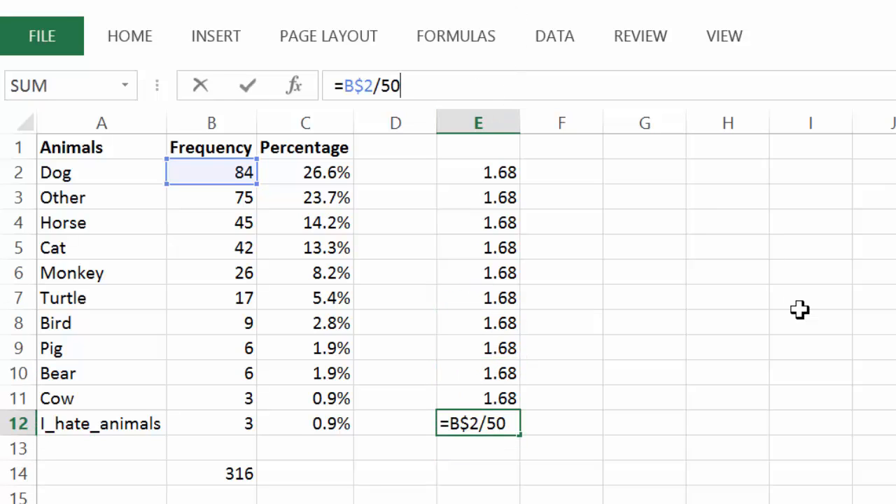
{"action": "left_click", "coordinate": [800, 310]}
{"action": "left_click", "coordinate": [524, 241]}
{"action": "left_click", "coordinate": [515, 244]}
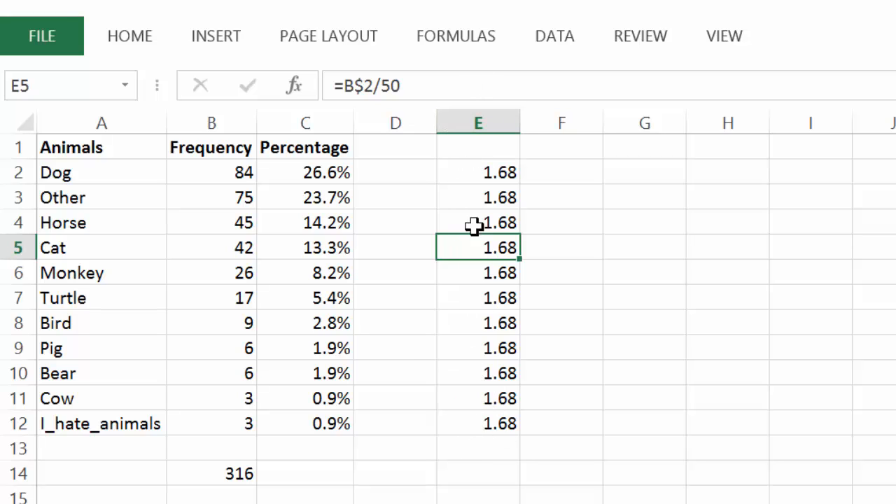
{"action": "left_click", "coordinate": [500, 179]}
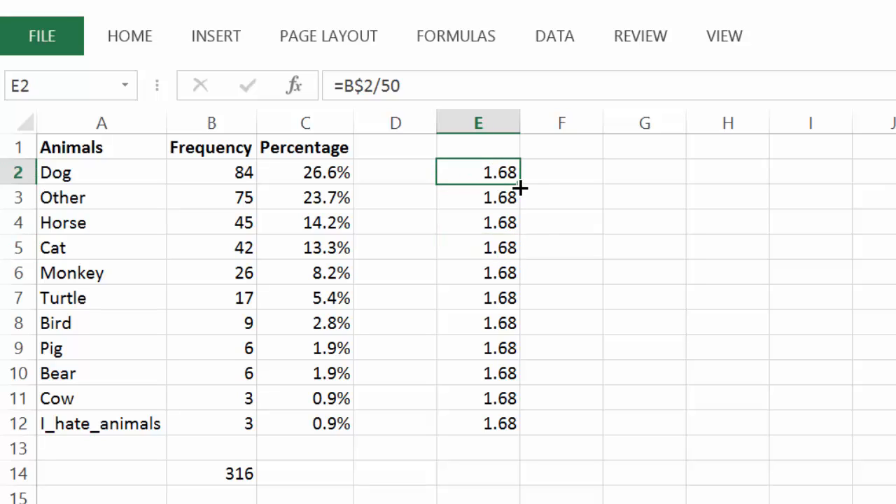
Copy E2's =B$2/50 formula across into F2.
{"action": "left_click", "coordinate": [427, 85]}
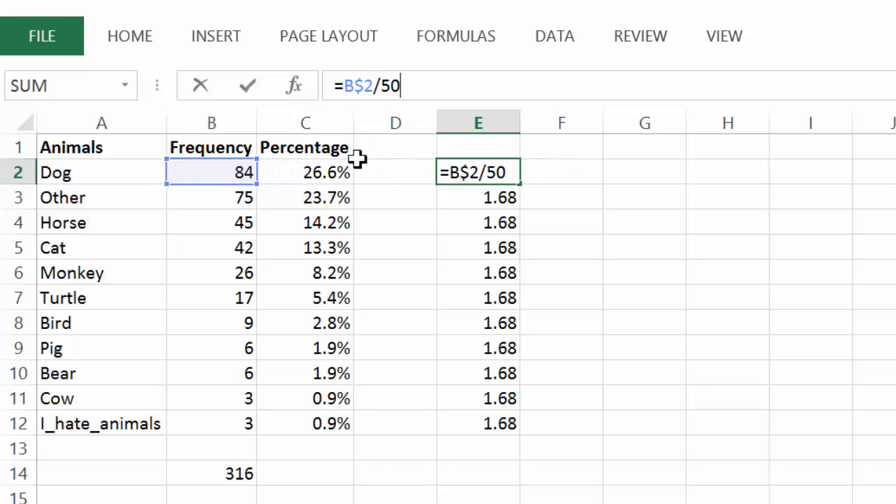
{"action": "key", "text": "ctrl+Return"}
{"action": "left_click_drag", "start_coordinate": [521, 184], "coordinate": [595, 186]}
{"action": "left_click", "coordinate": [574, 174]}
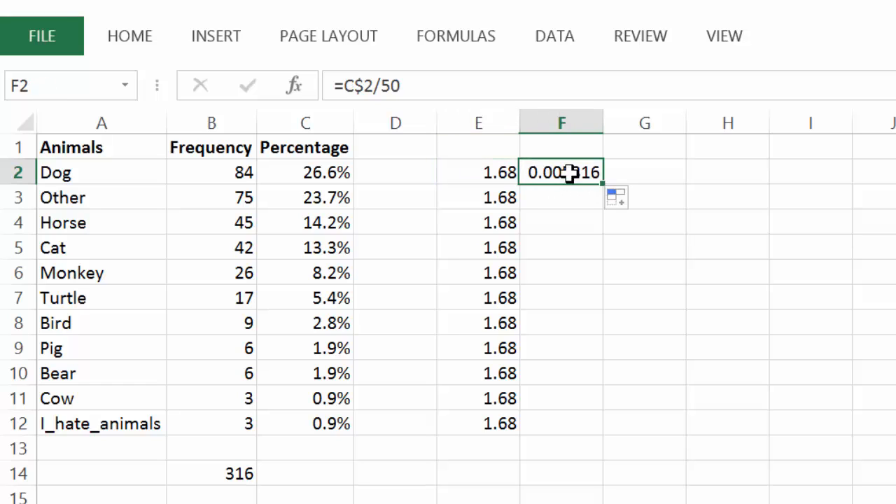
Fill F2's formula down through F12 and check the copied formula in F5.
{"action": "left_click", "coordinate": [460, 83]}
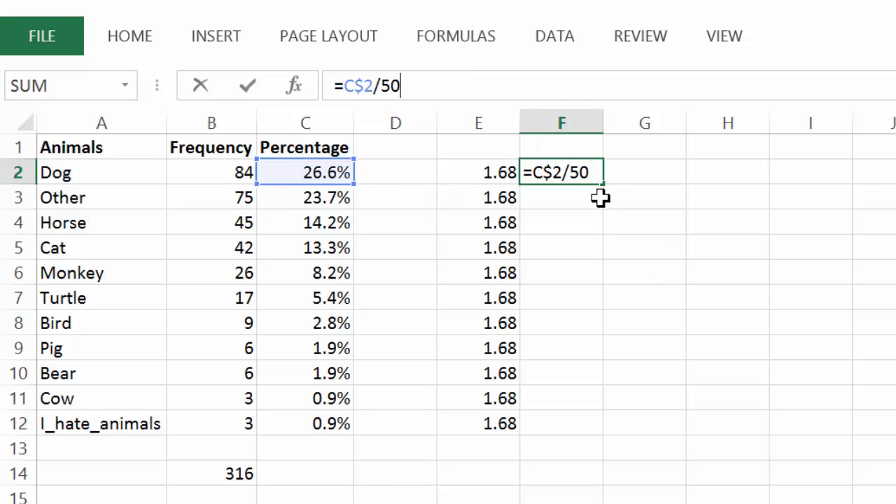
{"action": "left_click_drag", "start_coordinate": [607, 188], "coordinate": [584, 431]}
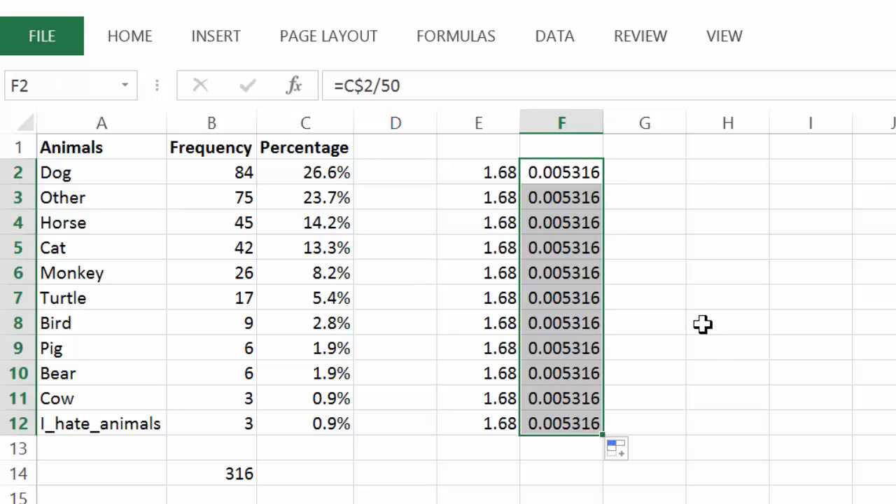
{"action": "left_click", "coordinate": [578, 245]}
{"action": "left_click", "coordinate": [477, 77]}
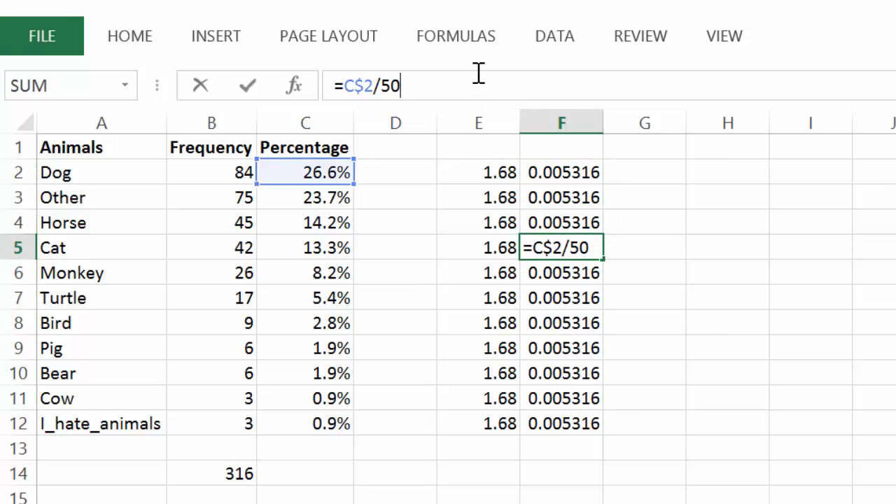
Make E2's formula fully absolute as =$B$2/50 by adding a dollar sign before the column.
{"action": "left_click", "coordinate": [492, 168]}
{"action": "left_click", "coordinate": [347, 86]}
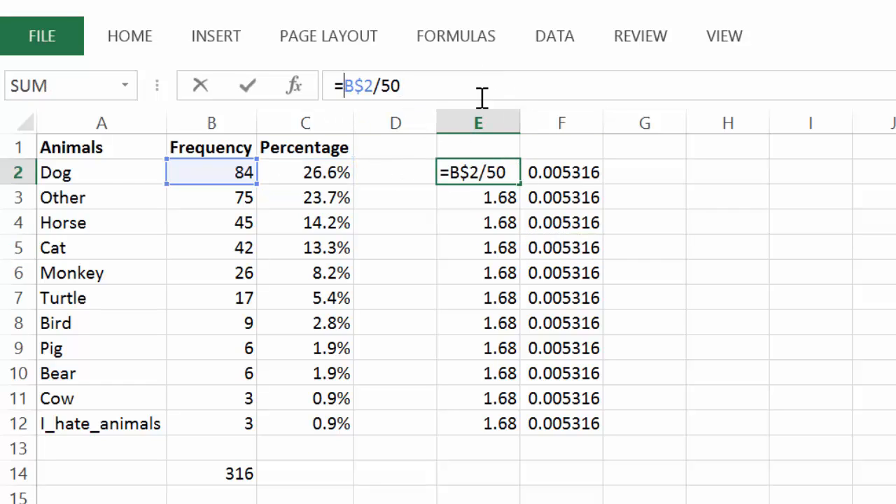
{"action": "type", "text": "$"}
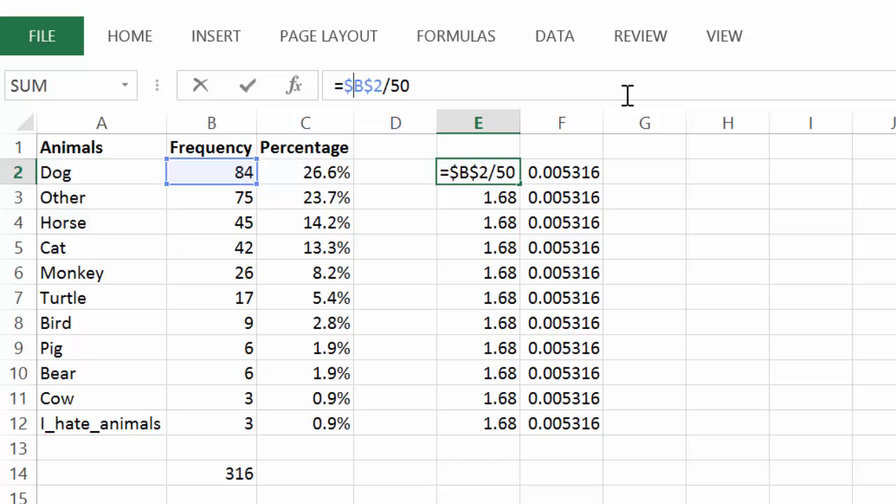
{"action": "key", "text": "Return"}
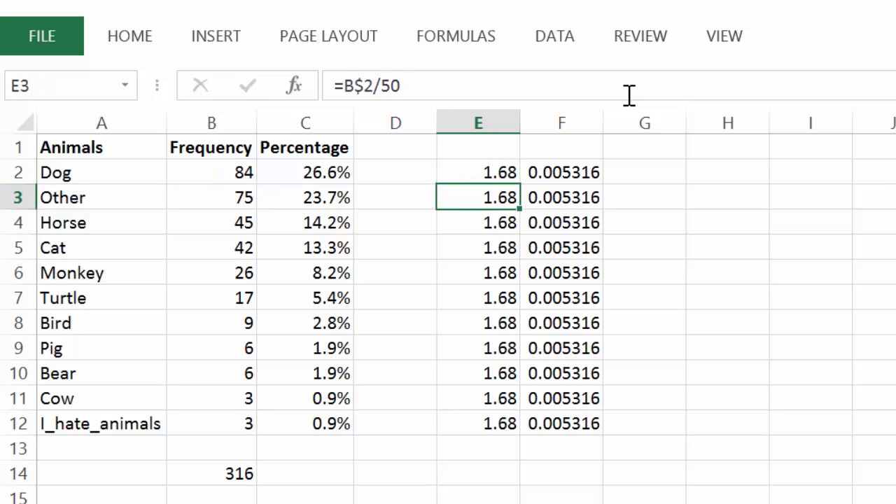
Fill E2's absolute formula down through E12.
{"action": "left_click", "coordinate": [455, 172]}
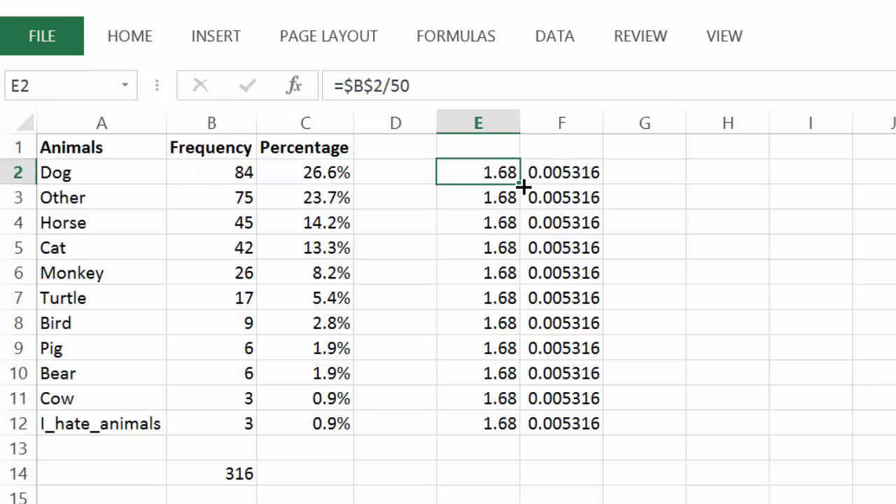
{"action": "left_click_drag", "start_coordinate": [523, 223], "coordinate": [500, 432]}
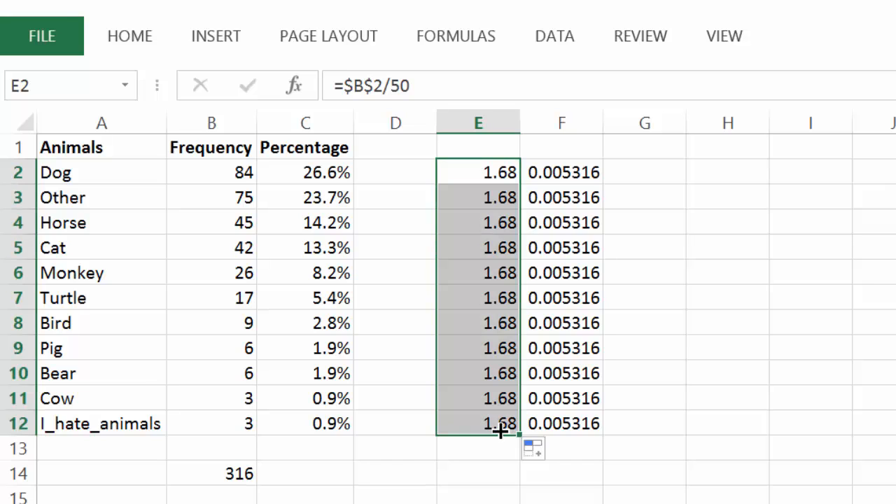
{"action": "left_click", "coordinate": [729, 454]}
Copy E2's =$B$2/50 formula across into F2 and view its formula.
{"action": "left_click", "coordinate": [482, 171]}
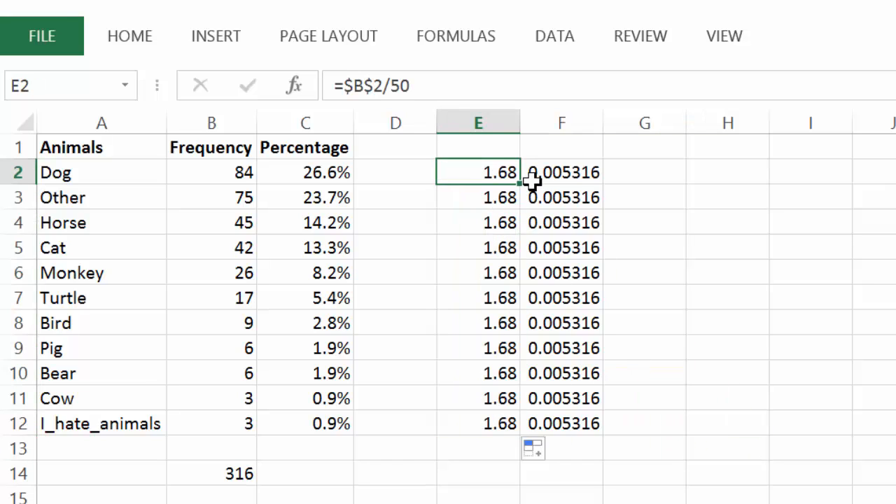
{"action": "left_click_drag", "start_coordinate": [527, 187], "coordinate": [600, 190]}
{"action": "left_click", "coordinate": [576, 169]}
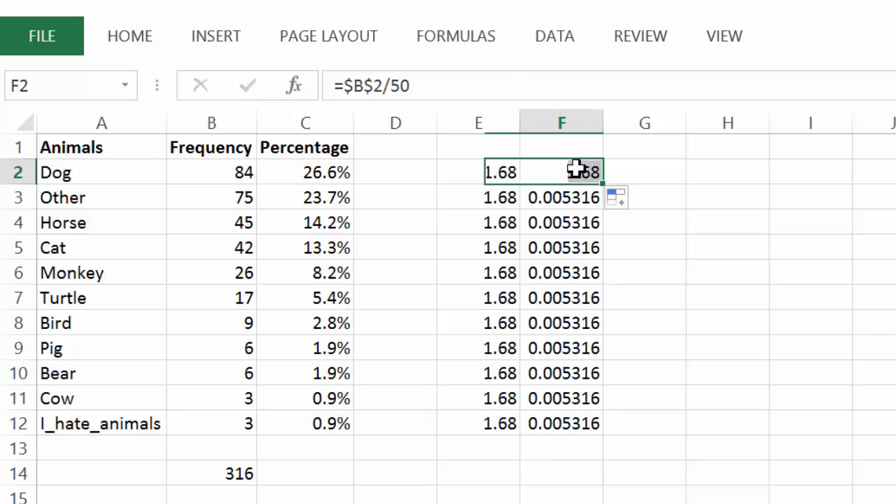
{"action": "left_click", "coordinate": [511, 85]}
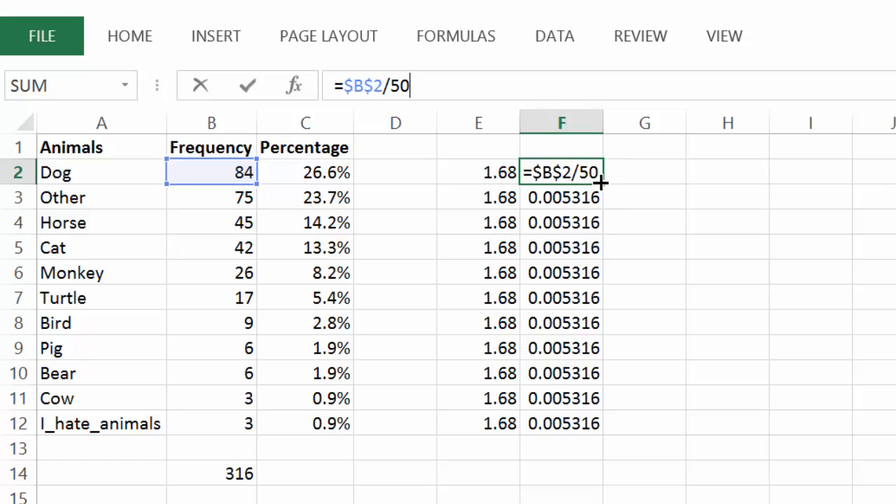
Fill F2's formula down through F12 and check the formula in F4.
{"action": "left_click_drag", "start_coordinate": [606, 184], "coordinate": [604, 444]}
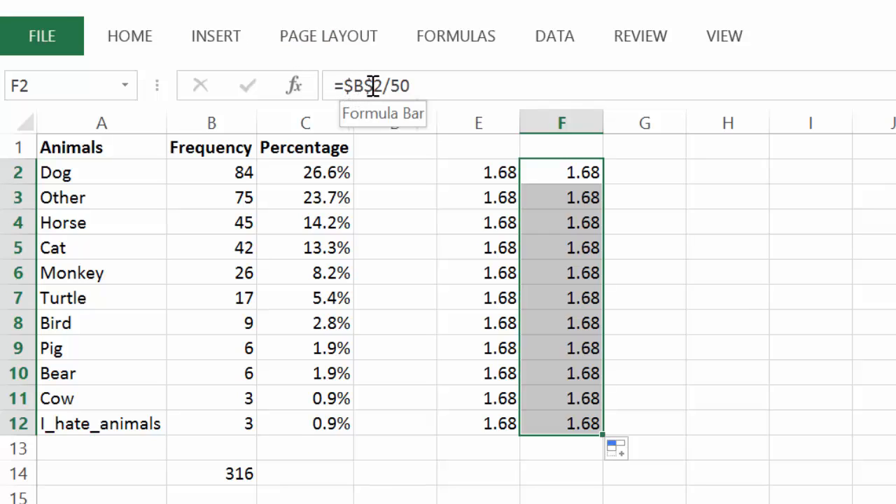
{"action": "left_click", "coordinate": [578, 223]}
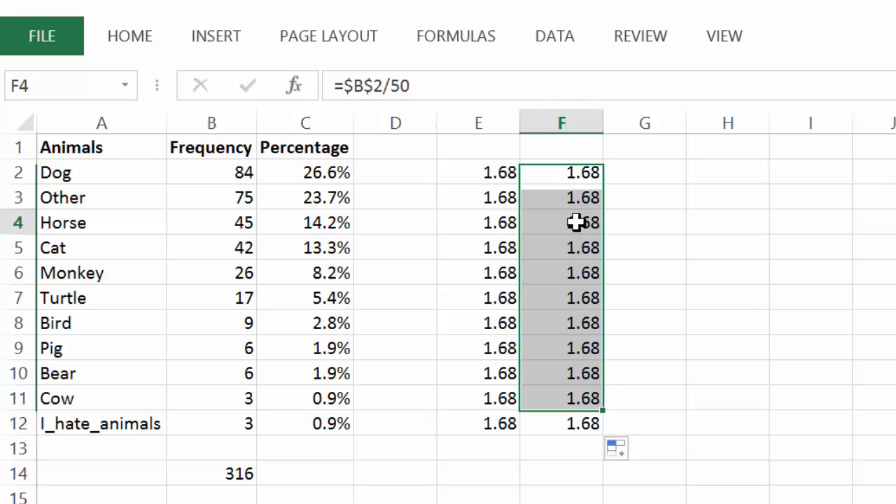
{"action": "left_click", "coordinate": [516, 86]}
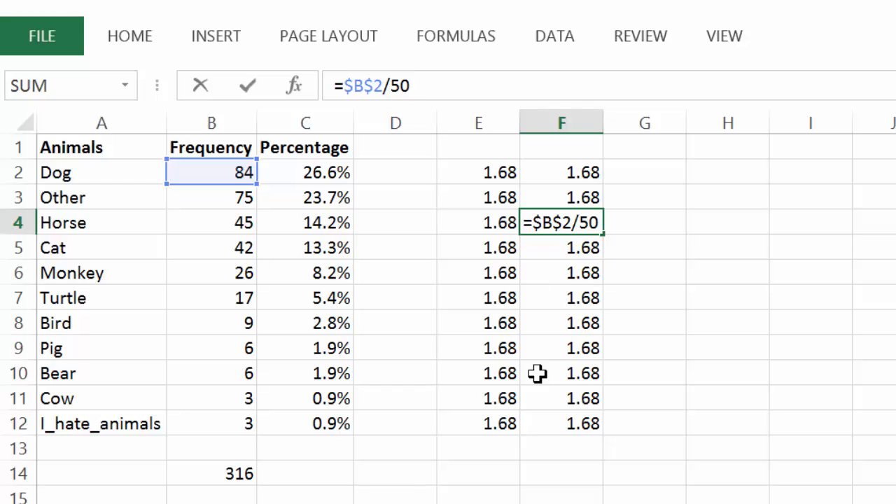
Copy cell F7 and paste it into H4.
{"action": "left_click", "coordinate": [730, 220]}
{"action": "left_click", "coordinate": [724, 249]}
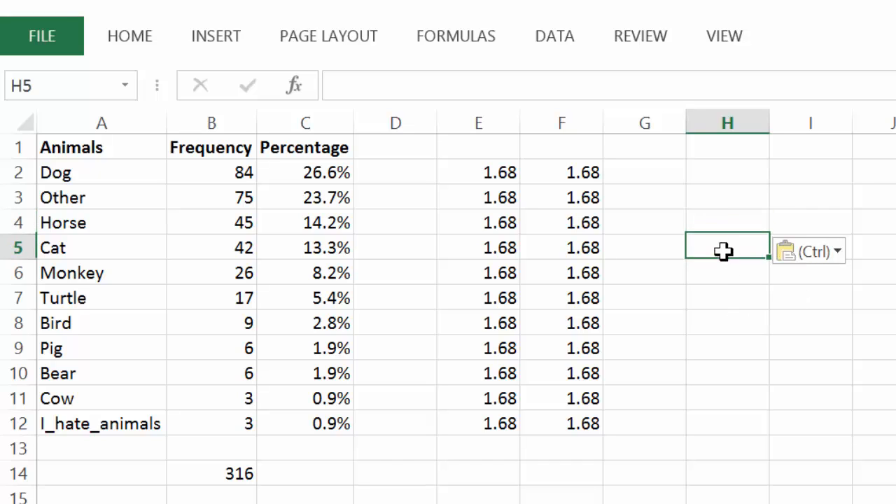
{"action": "left_click", "coordinate": [574, 286]}
{"action": "key", "text": "ctrl+c"}
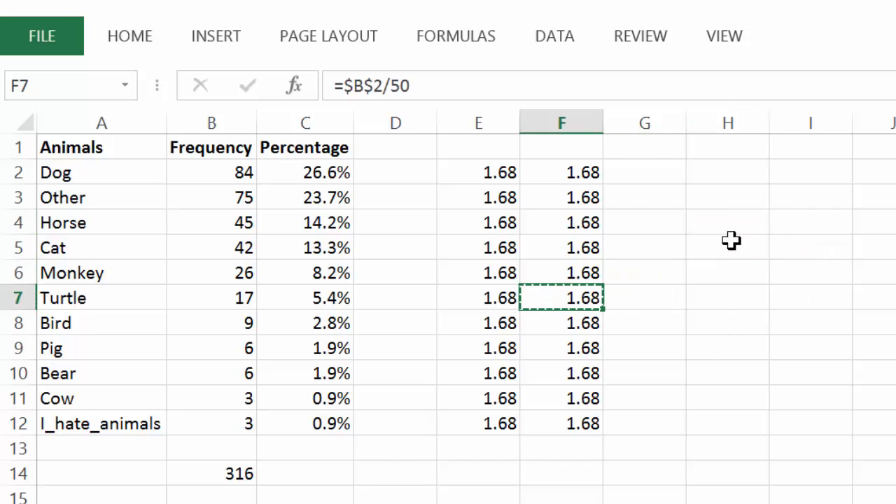
{"action": "left_click", "coordinate": [732, 221]}
{"action": "key", "text": "ctrl+v"}
{"action": "left_click", "coordinate": [798, 301]}
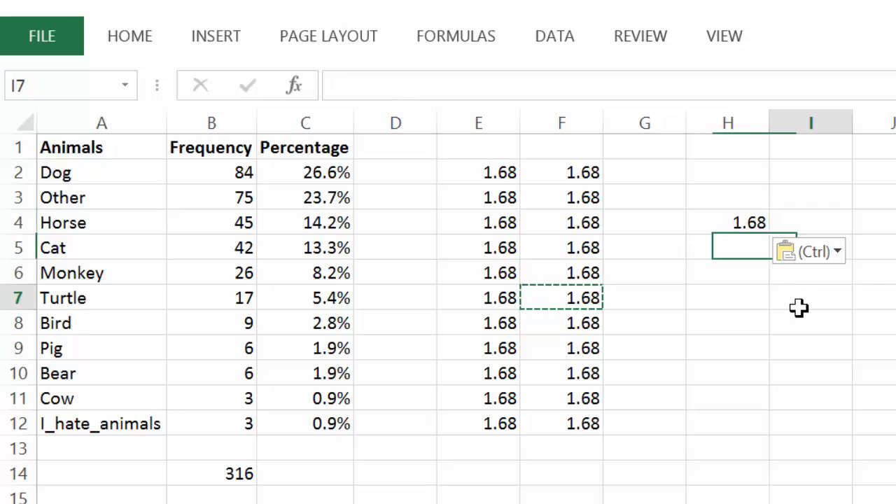
Check the formula pasted into H4.
{"action": "left_click", "coordinate": [723, 229]}
{"action": "left_click", "coordinate": [488, 86]}
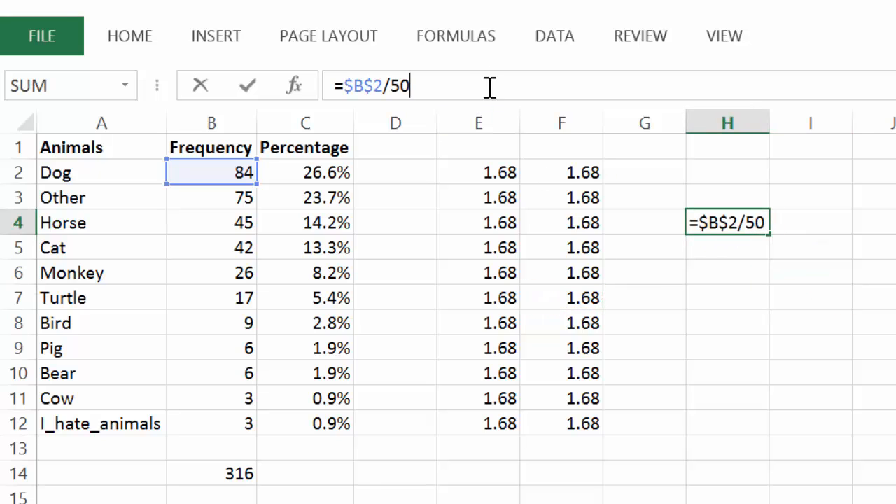
{"action": "left_click", "coordinate": [664, 293]}
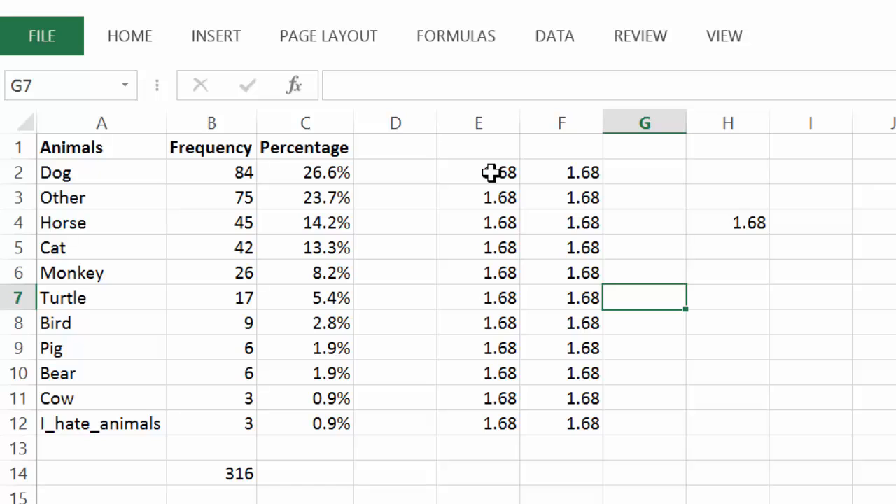
Clear all contents from the range E2 through H13.
{"action": "mouse_move", "coordinate": [494, 166]}
{"action": "left_mouse_down"}
{"action": "mouse_move", "coordinate": [566, 168]}
{"action": "mouse_move", "coordinate": [734, 282]}
{"action": "mouse_move", "coordinate": [730, 458]}
{"action": "mouse_move", "coordinate": [717, 438]}
{"action": "left_mouse_up"}
{"action": "key", "text": "Delete"}
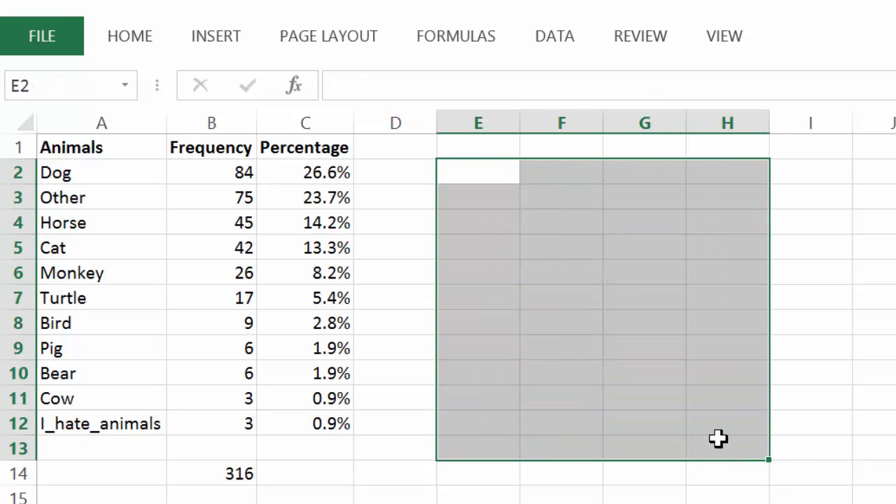
{"action": "left_click", "coordinate": [717, 439]}
{"action": "left_click", "coordinate": [374, 448]}
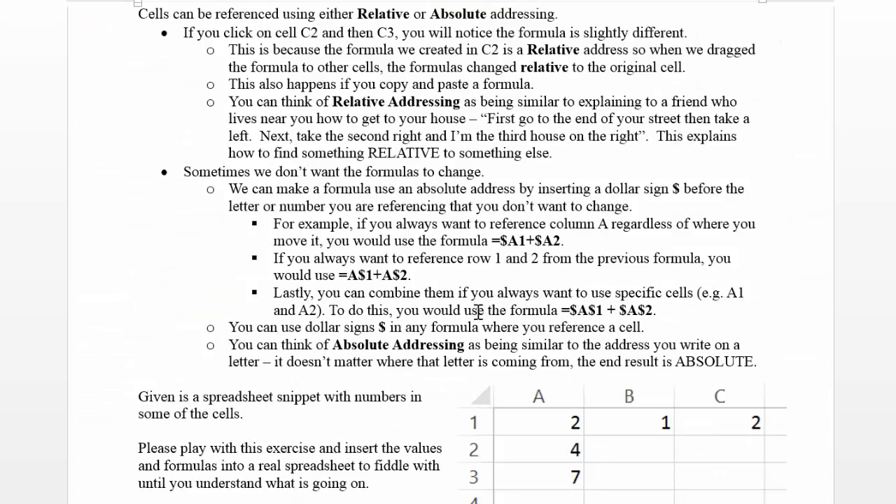
Read the absolute addressing explanation and copy-paste exercise in the course document.
{"action": "scroll", "coordinate": [478, 313], "scroll_direction": "down", "scroll_amount": 6}
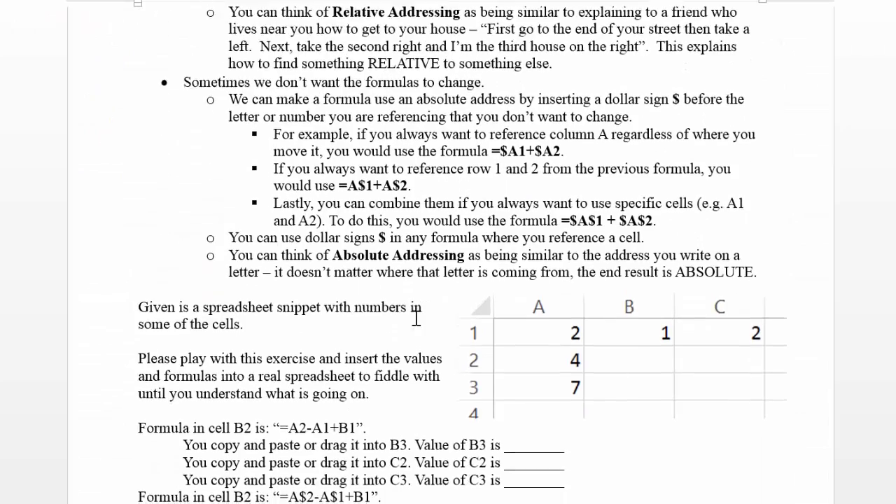
{"action": "scroll", "coordinate": [417, 289], "scroll_direction": "down", "scroll_amount": 1}
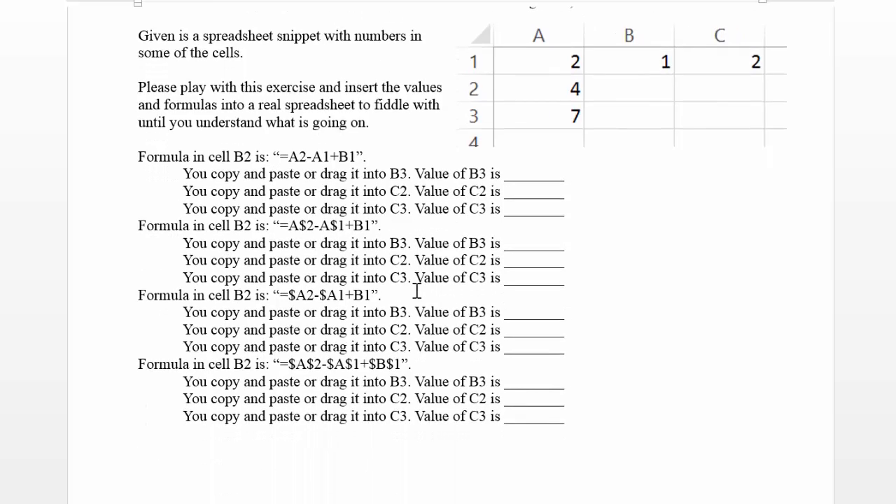
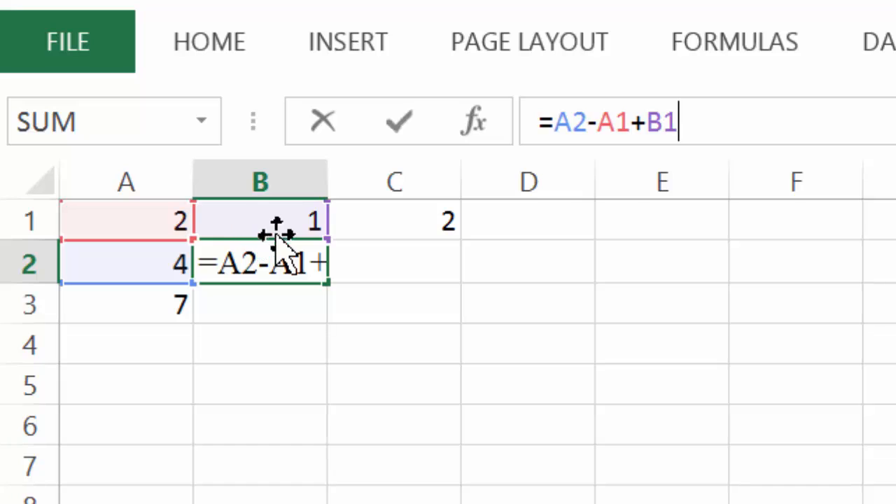
Read the first copy task in the exercise document for the formula =A2-A1+B1 in B2.
{"action": "left_click", "coordinate": [500, 369]}
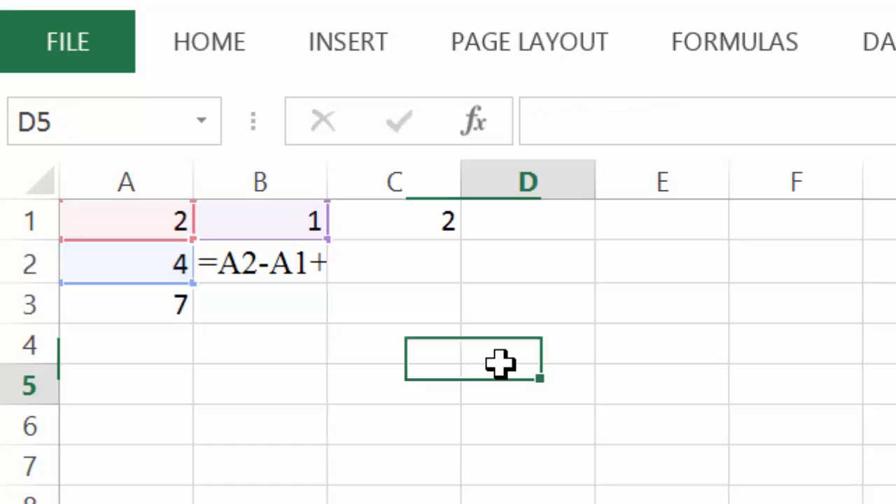
{"action": "left_click", "coordinate": [241, 247]}
{"action": "left_click", "coordinate": [330, 426]}
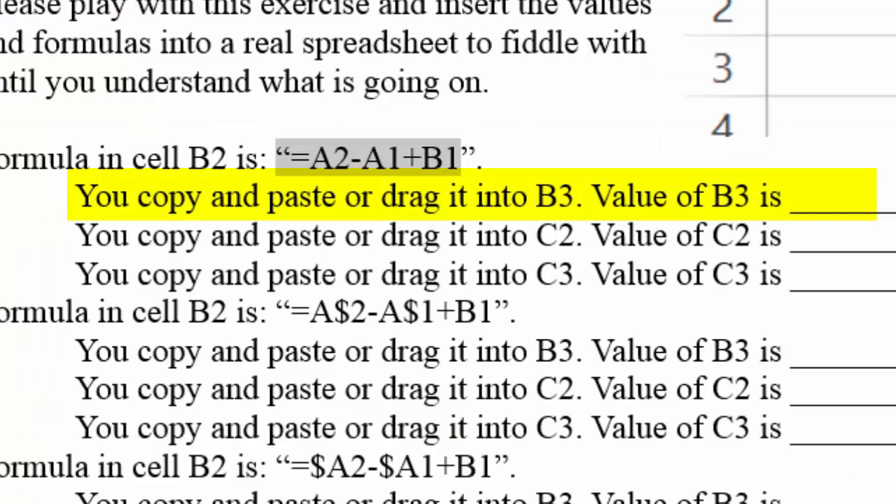
{"action": "left_click", "coordinate": [362, 231]}
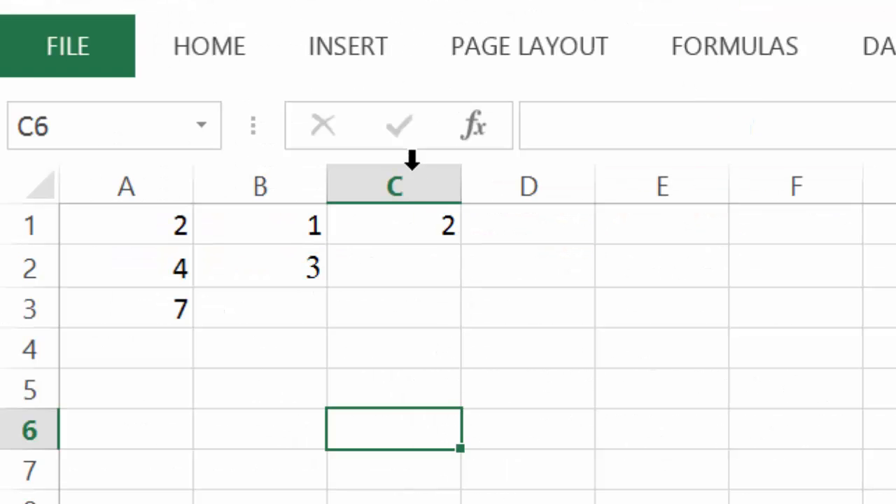
Fill the formula from B2 down into B3.
{"action": "left_click", "coordinate": [261, 315]}
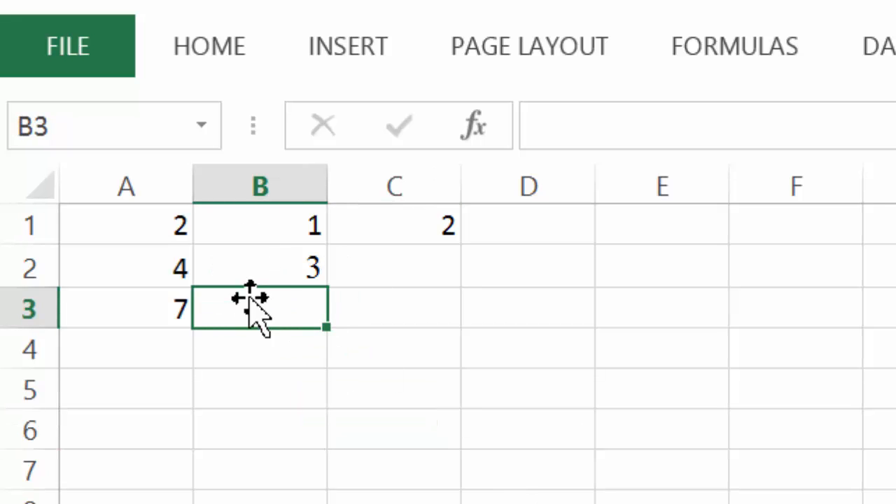
{"action": "left_click", "coordinate": [241, 264]}
{"action": "left_click", "coordinate": [755, 126]}
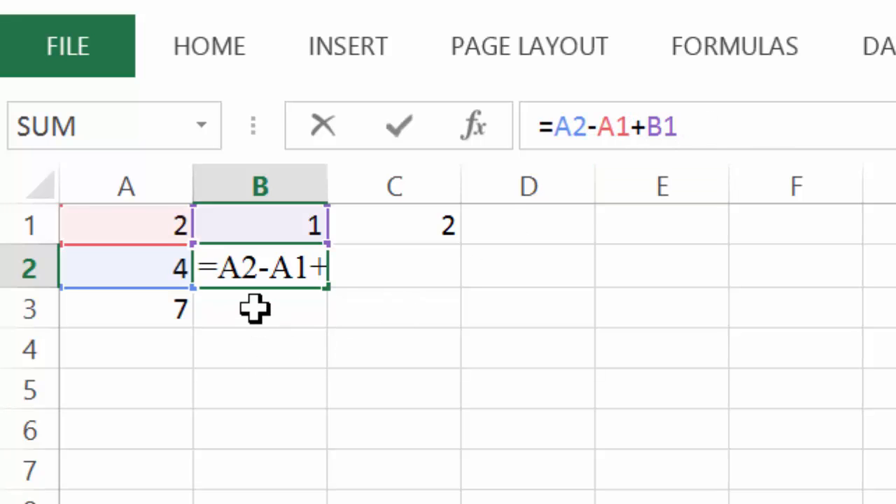
{"action": "key", "text": "Return"}
{"action": "left_click", "coordinate": [290, 264]}
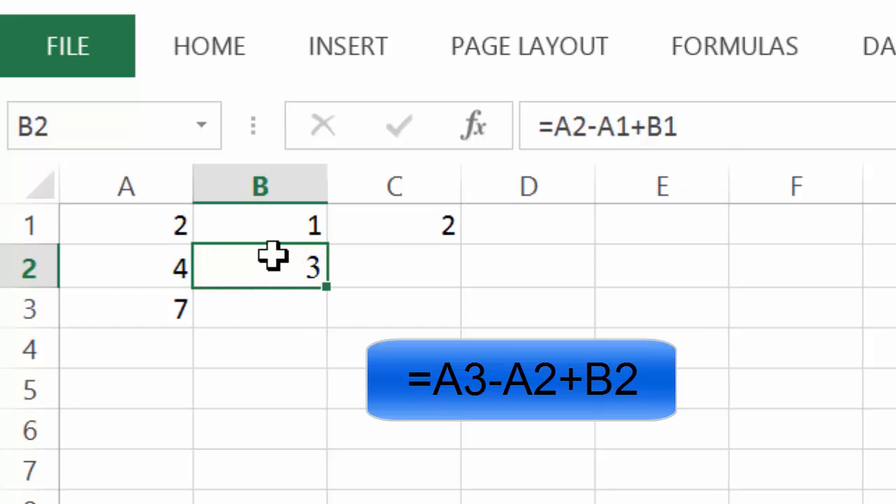
{"action": "left_click", "coordinate": [297, 311]}
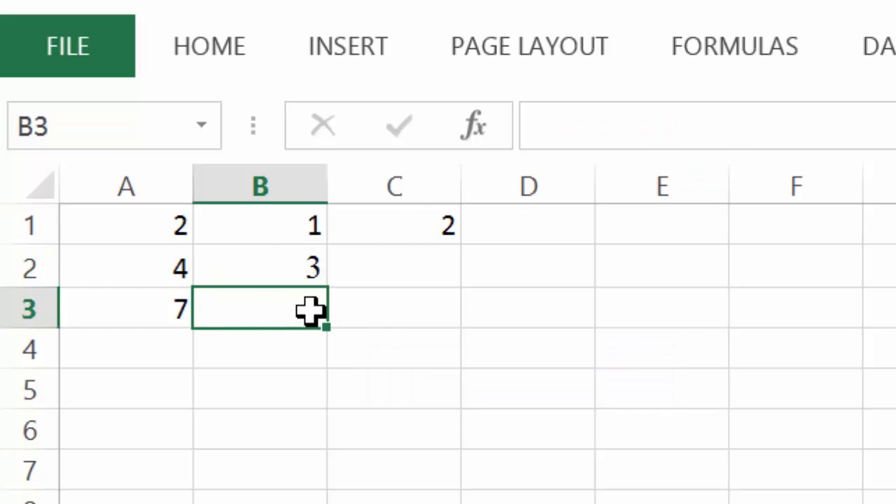
{"action": "left_click", "coordinate": [296, 269]}
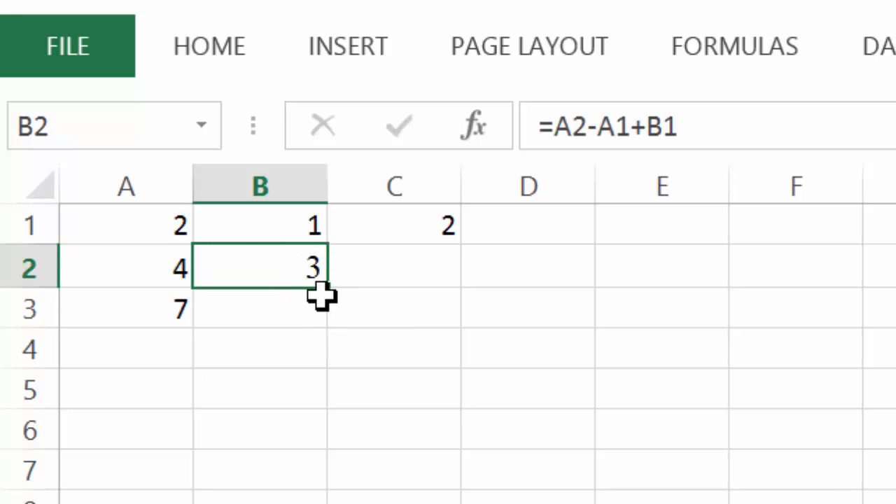
{"action": "left_click_drag", "start_coordinate": [332, 293], "coordinate": [334, 330]}
{"action": "left_click", "coordinate": [313, 466]}
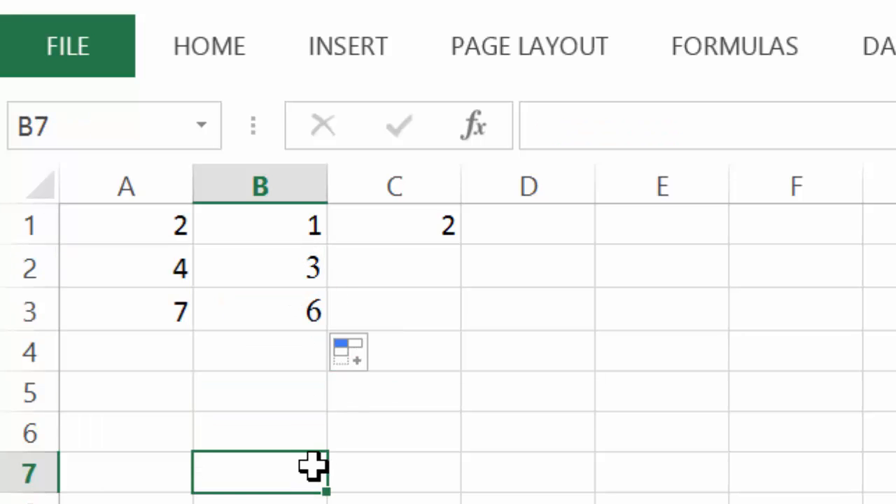
Compare the formulas in B3 and B2 to see how the references shifted.
{"action": "left_click", "coordinate": [243, 318]}
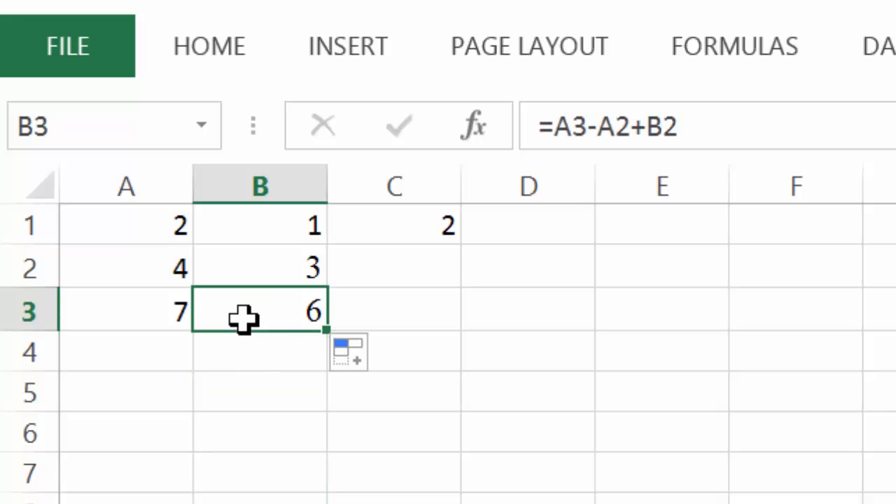
{"action": "left_click", "coordinate": [812, 128]}
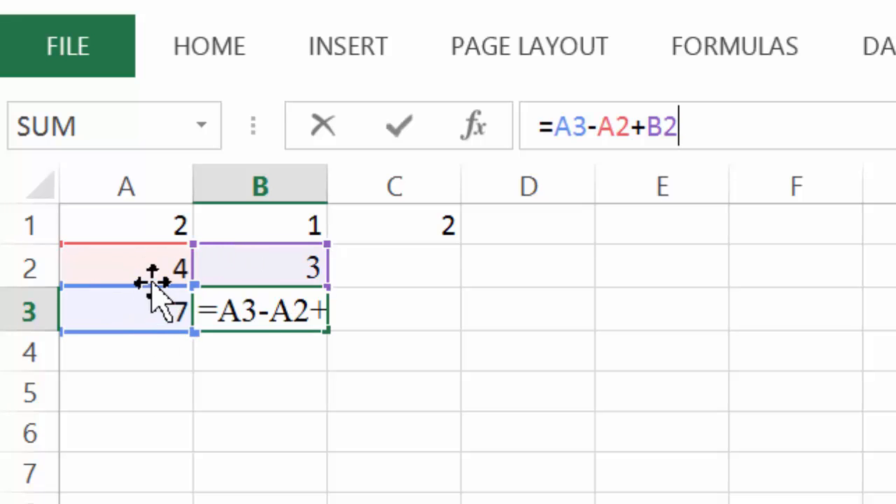
{"action": "left_click", "coordinate": [383, 375]}
{"action": "left_click", "coordinate": [303, 254]}
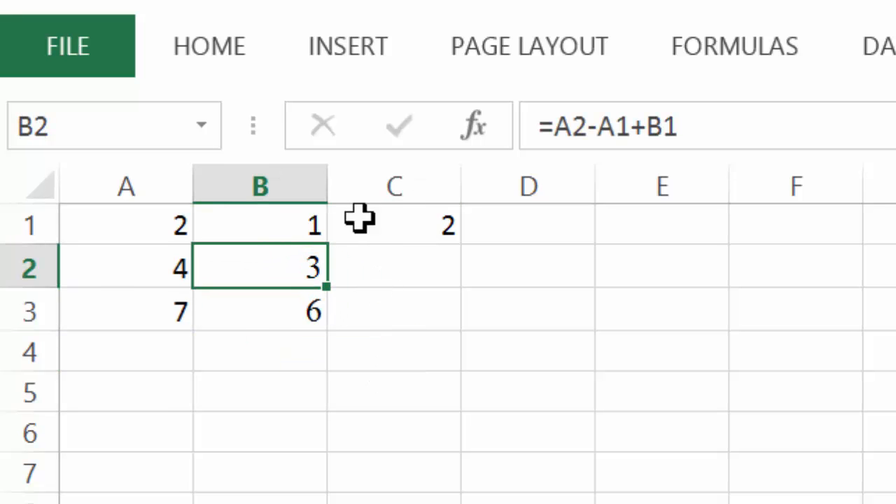
{"action": "left_click", "coordinate": [722, 112]}
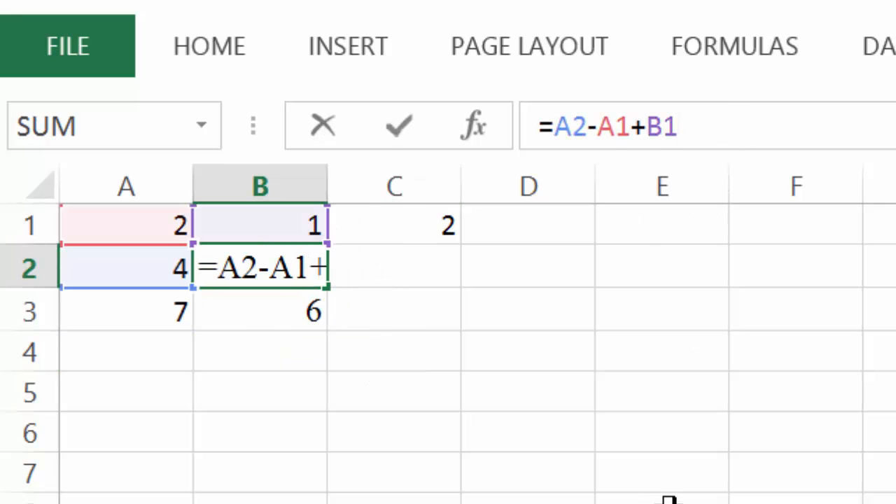
{"action": "left_click", "coordinate": [259, 320]}
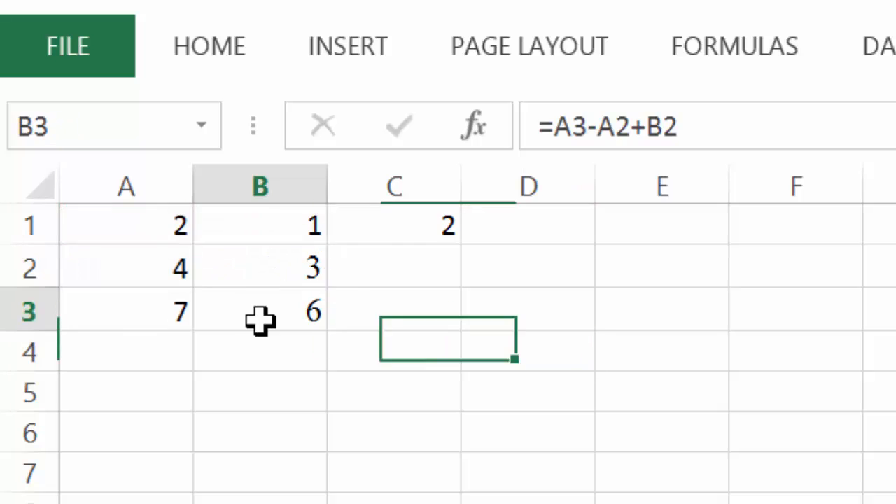
{"action": "left_click", "coordinate": [766, 123]}
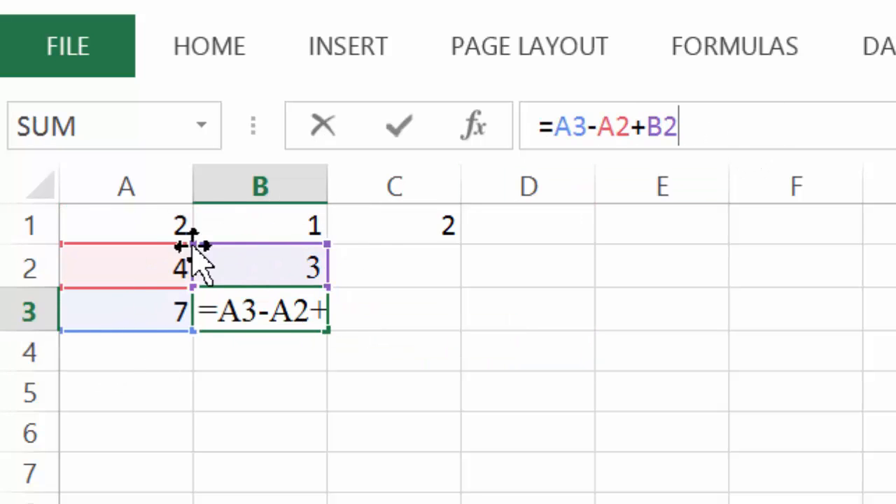
{"action": "left_click", "coordinate": [368, 352]}
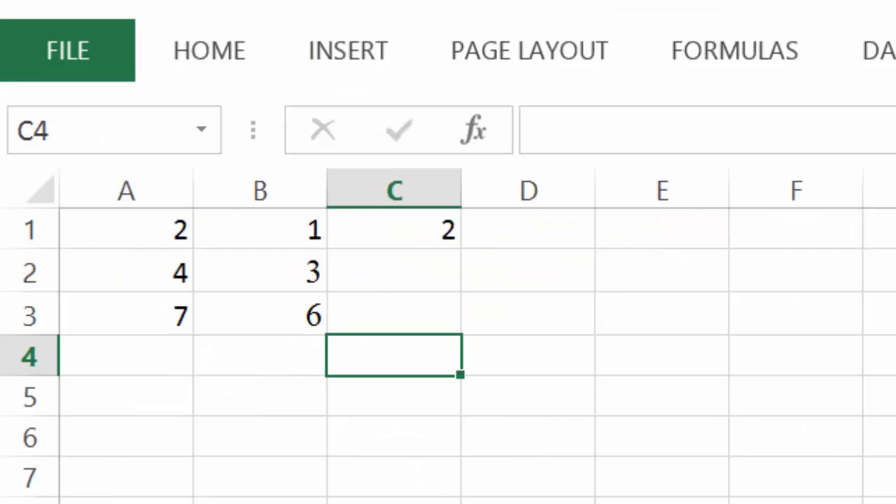
Fill the formula from B2 right into C2.
{"action": "left_click", "coordinate": [404, 274]}
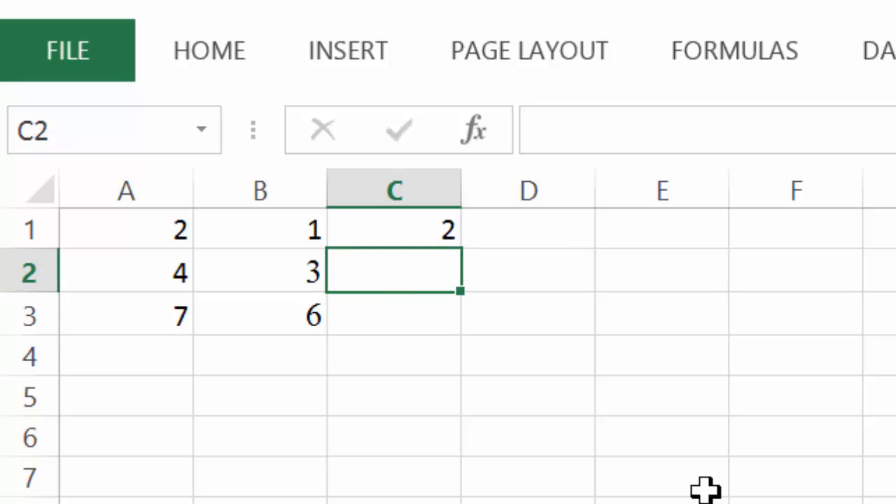
{"action": "left_click", "coordinate": [298, 262]}
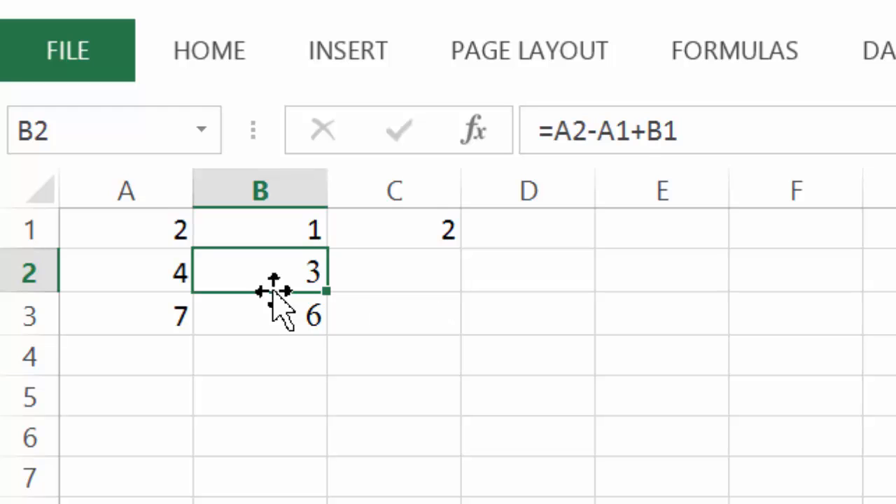
{"action": "left_click", "coordinate": [400, 278]}
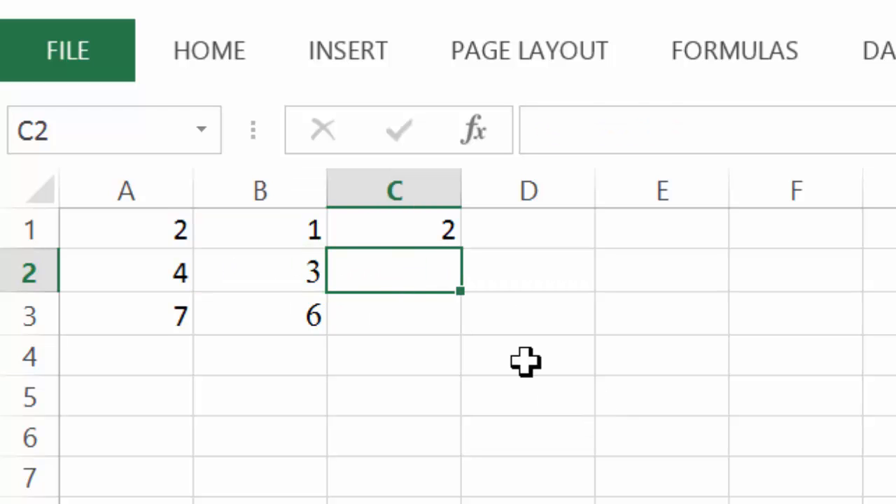
{"action": "left_click", "coordinate": [311, 277]}
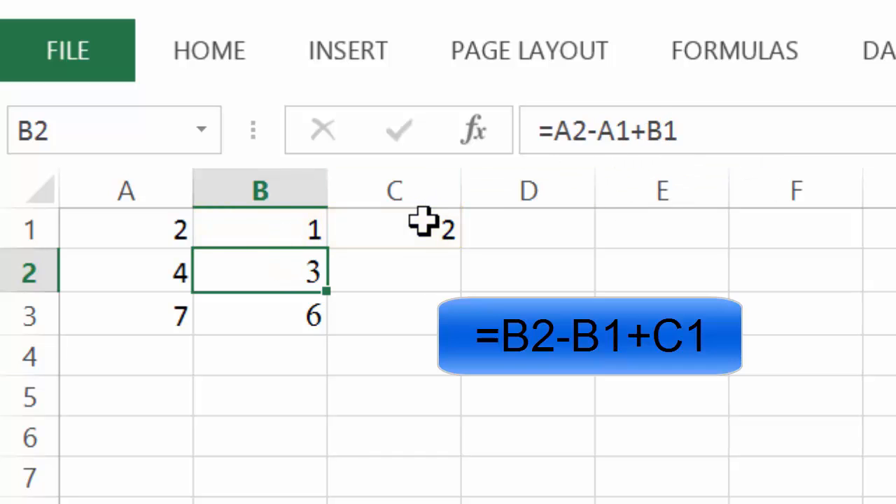
{"action": "left_click", "coordinate": [369, 275]}
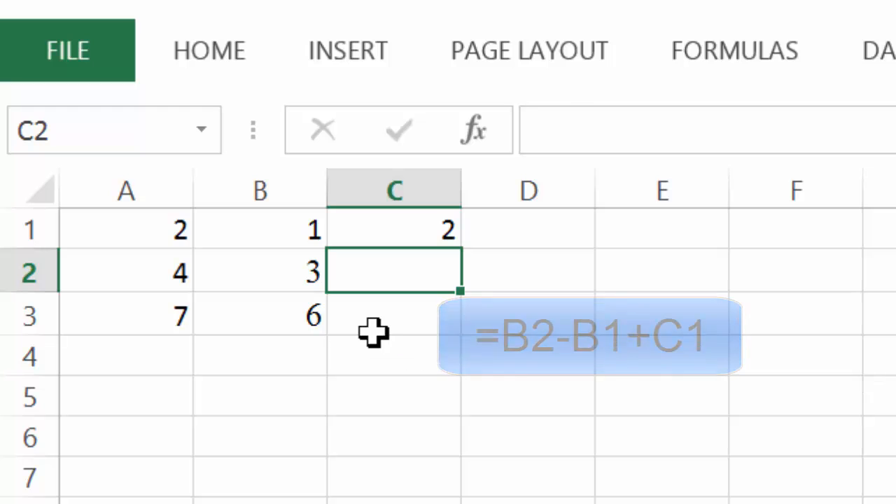
{"action": "left_click", "coordinate": [290, 276]}
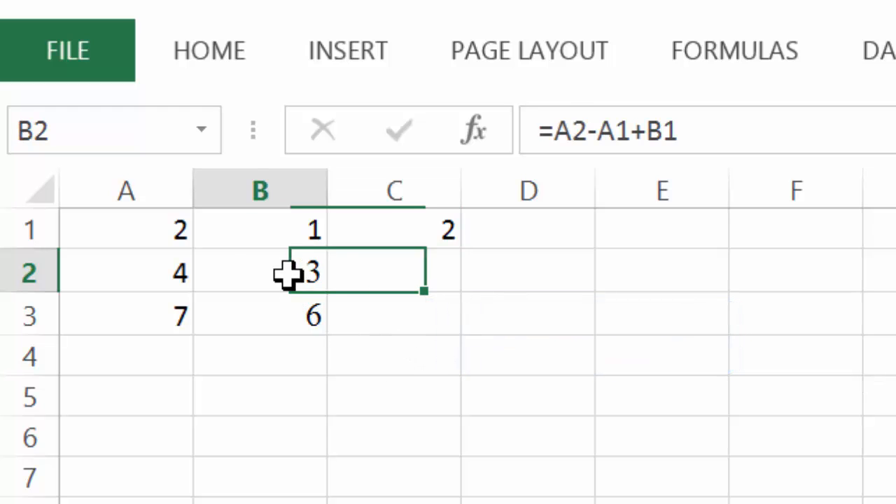
{"action": "left_click_drag", "start_coordinate": [328, 294], "coordinate": [454, 292]}
{"action": "left_click", "coordinate": [424, 410]}
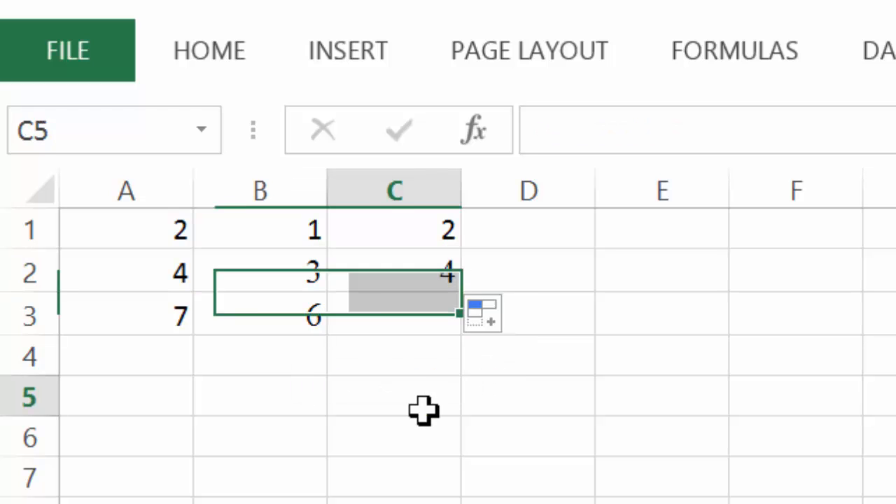
Compare the formulas in B2 and C2 to see how the references shifted.
{"action": "left_click", "coordinate": [280, 269]}
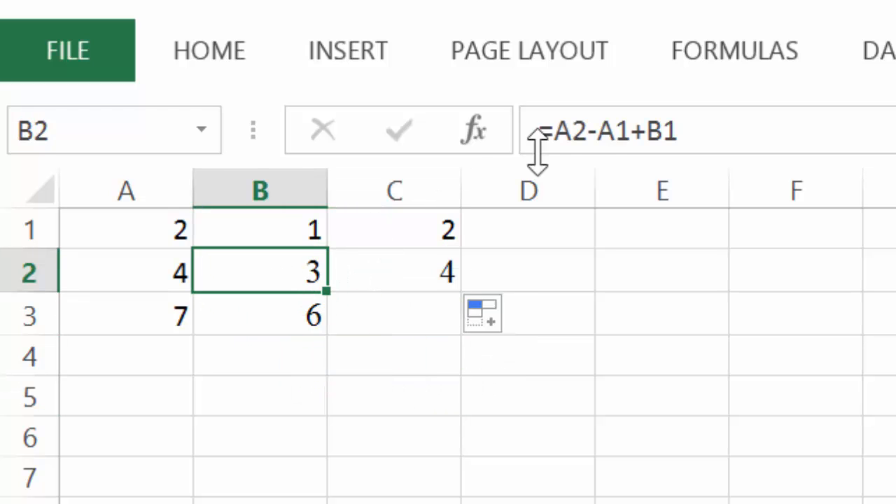
{"action": "left_click", "coordinate": [744, 130]}
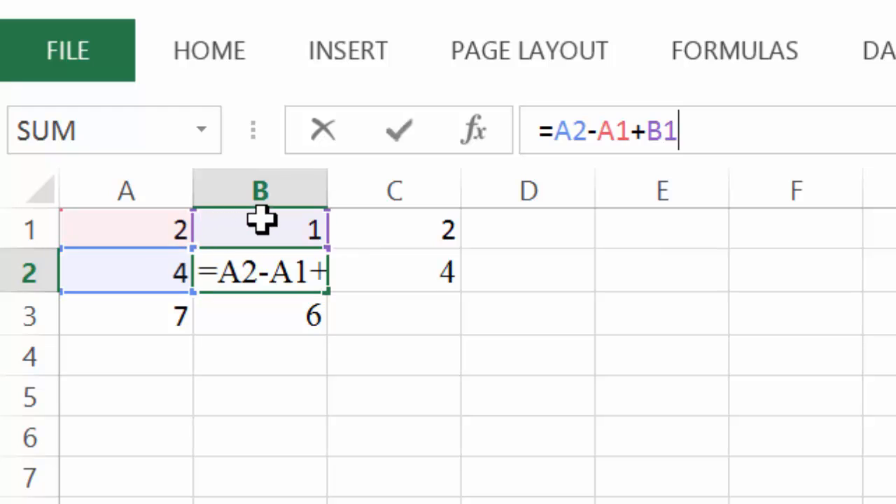
{"action": "left_click_drag", "start_coordinate": [150, 242], "coordinate": [150, 256]}
{"action": "left_click", "coordinate": [300, 266]}
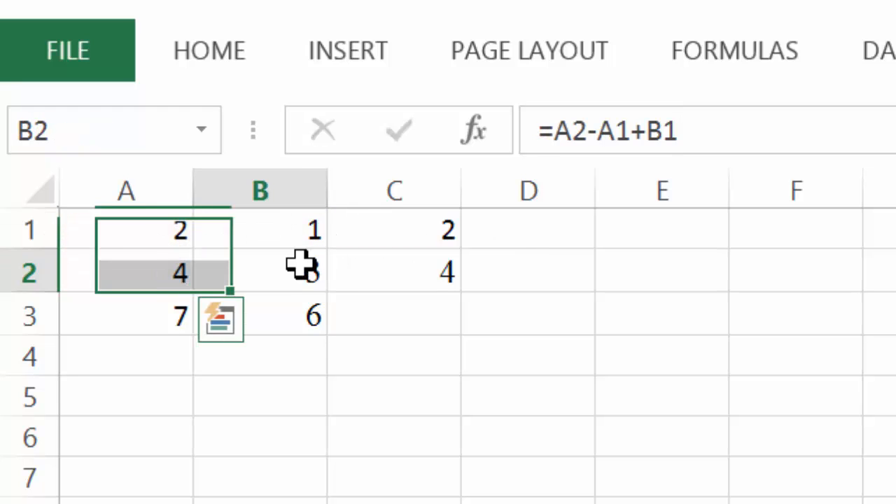
{"action": "left_click", "coordinate": [860, 131]}
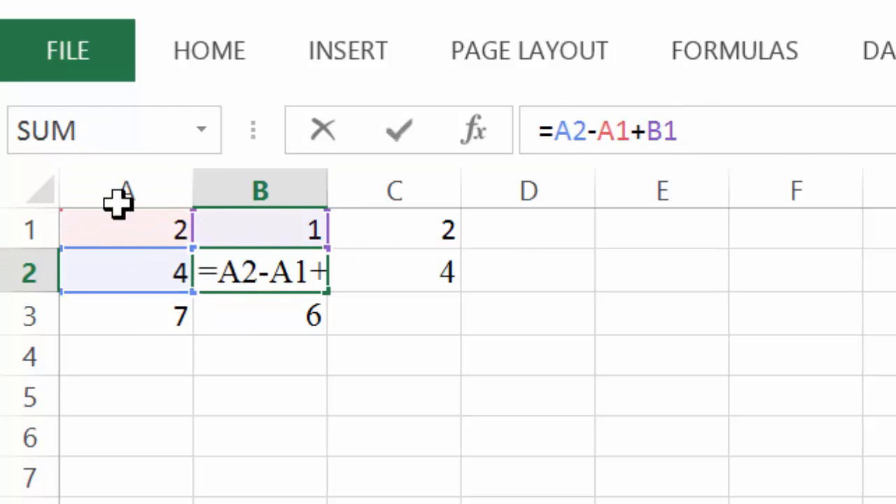
{"action": "left_click", "coordinate": [396, 272]}
{"action": "left_click", "coordinate": [785, 136]}
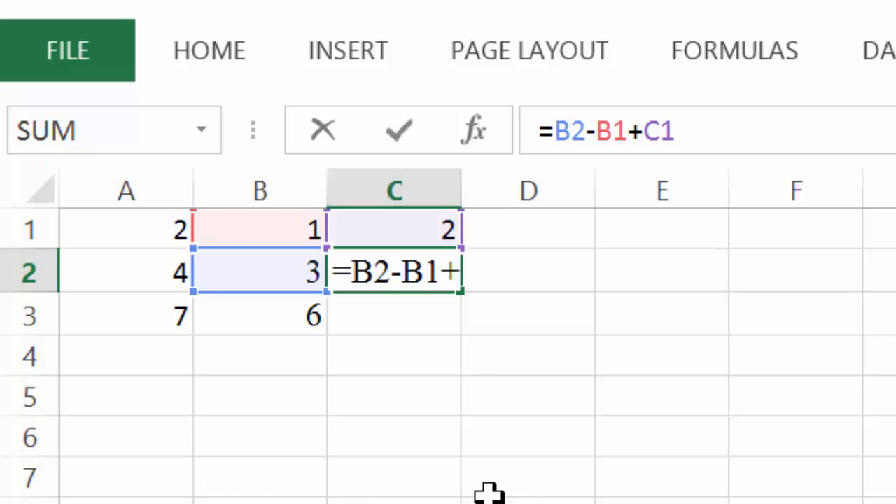
{"action": "left_click", "coordinate": [472, 396]}
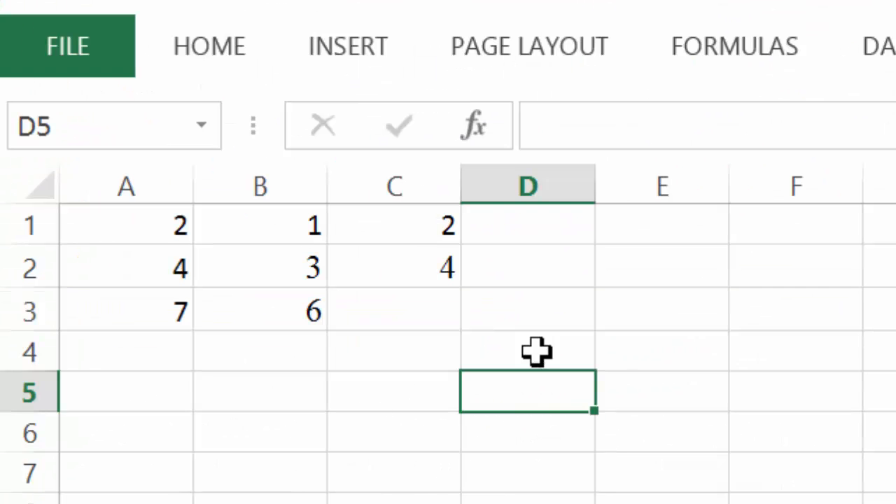
Read the C3 copy task in the exercise and examine cells C2, B3 and C3.
{"action": "left_click", "coordinate": [414, 304]}
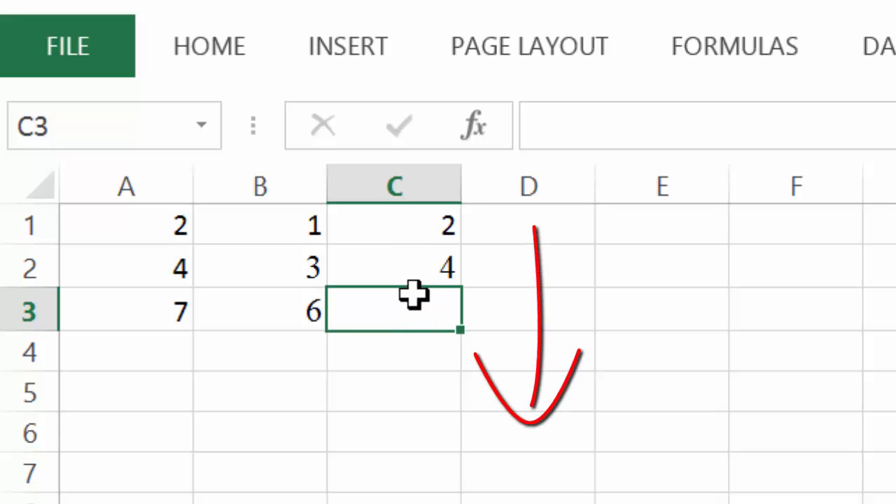
{"action": "left_click", "coordinate": [413, 261]}
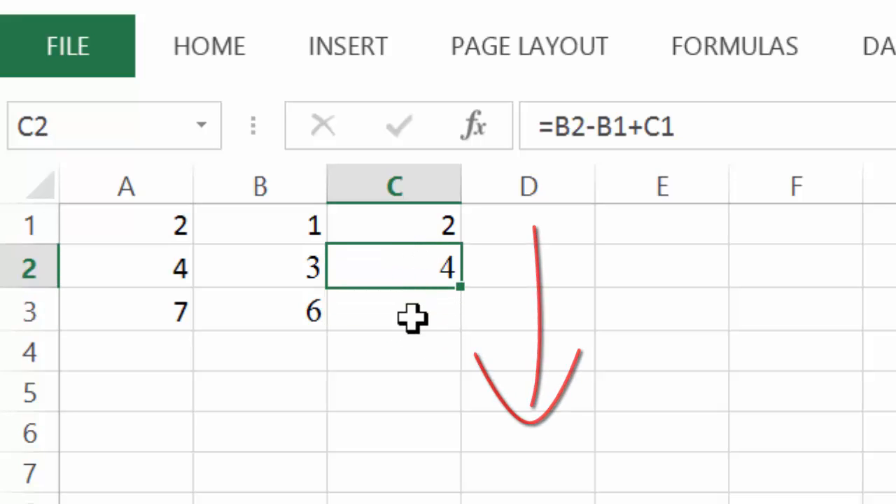
{"action": "left_click", "coordinate": [259, 314]}
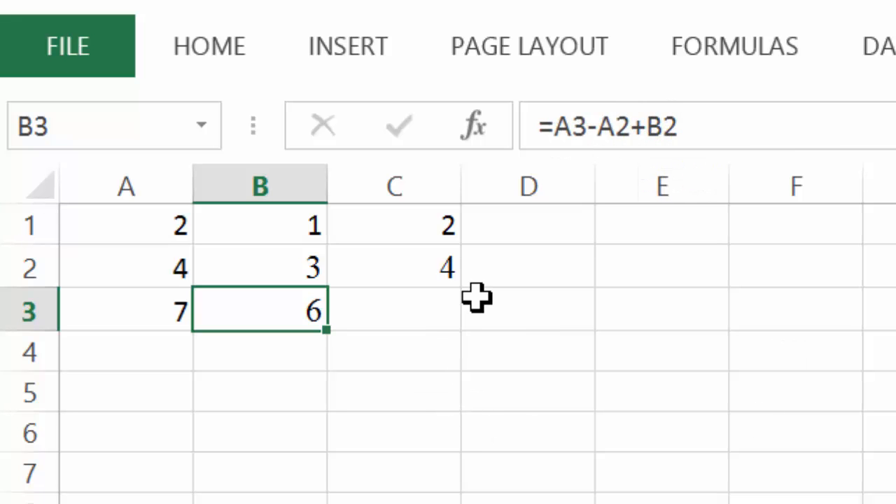
{"action": "left_click", "coordinate": [395, 315]}
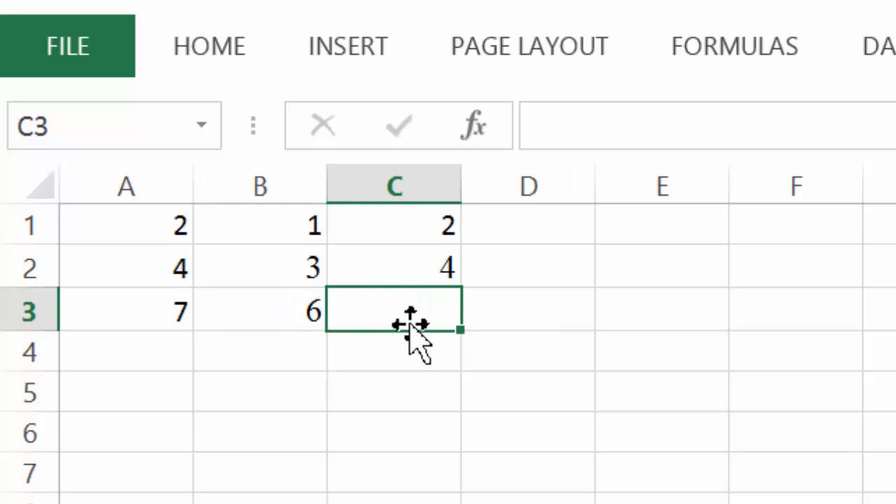
{"action": "left_click", "coordinate": [319, 314]}
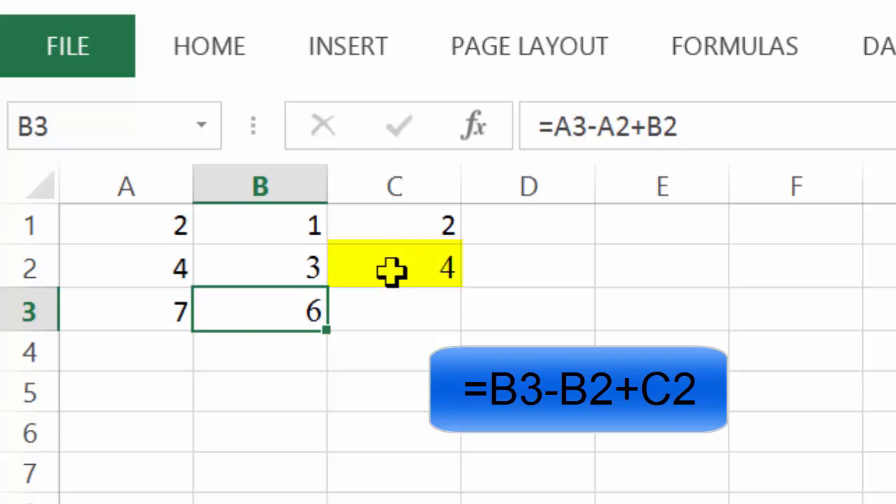
{"action": "left_click", "coordinate": [380, 304]}
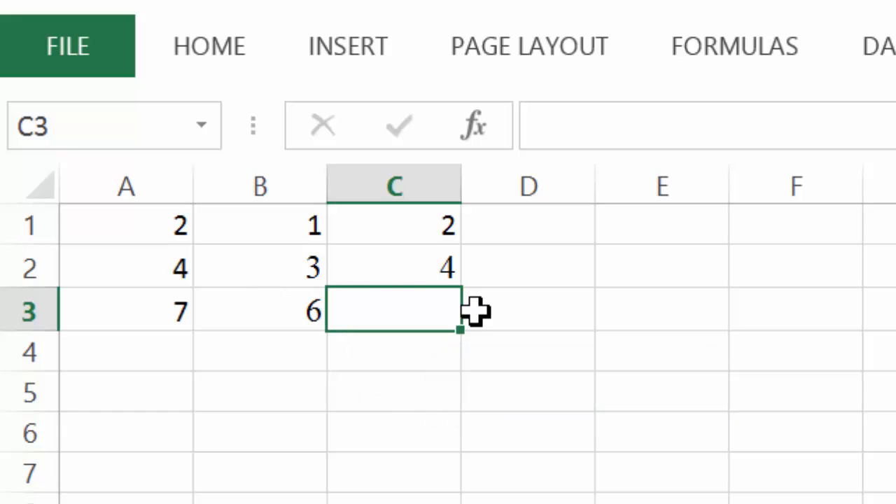
Fill the formula from B3 right into C3.
{"action": "left_click", "coordinate": [307, 311]}
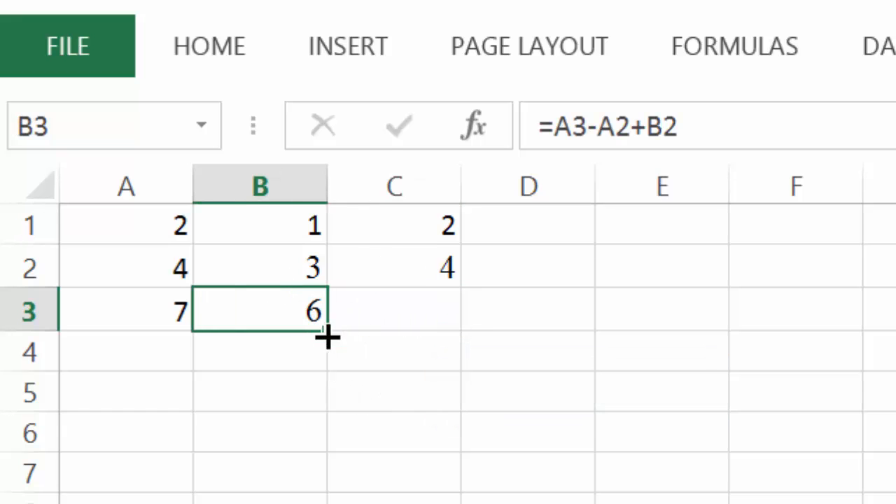
{"action": "left_click_drag", "start_coordinate": [326, 330], "coordinate": [433, 338]}
{"action": "left_click", "coordinate": [625, 467]}
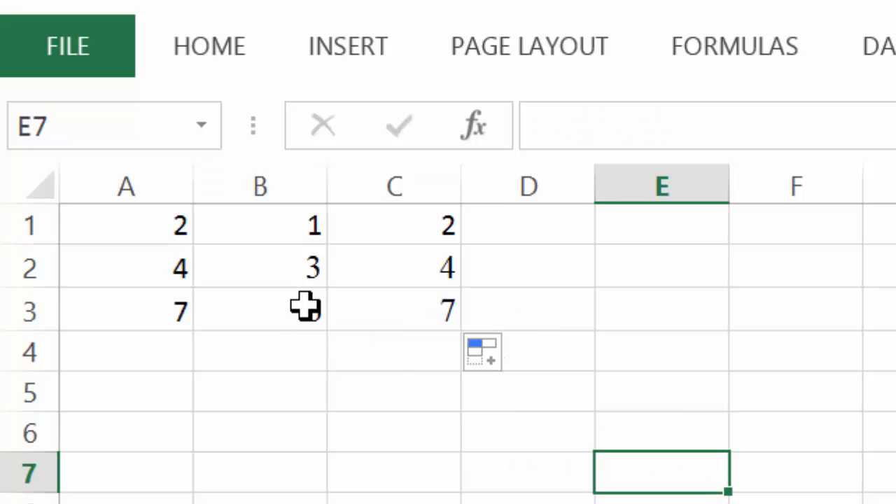
Compare the formulas in B3 and C3 to see how the references shifted.
{"action": "left_click", "coordinate": [305, 305]}
{"action": "left_click", "coordinate": [614, 124]}
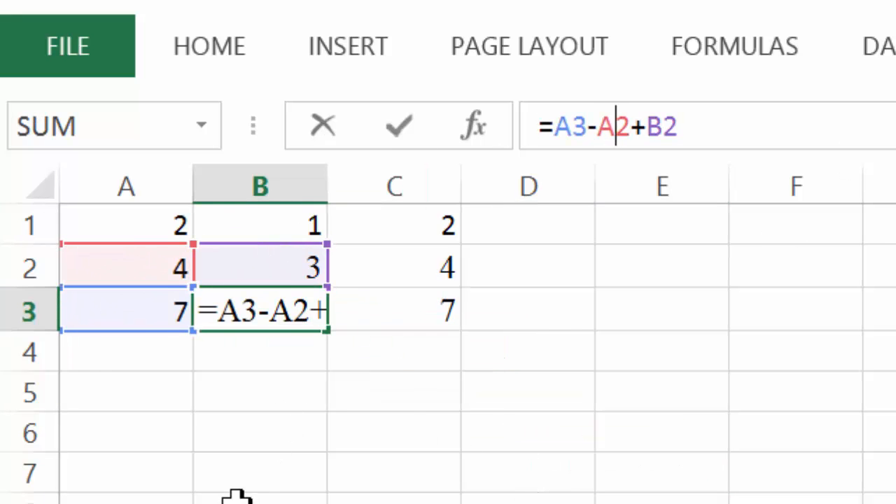
{"action": "left_click", "coordinate": [380, 296]}
{"action": "left_click", "coordinate": [752, 122]}
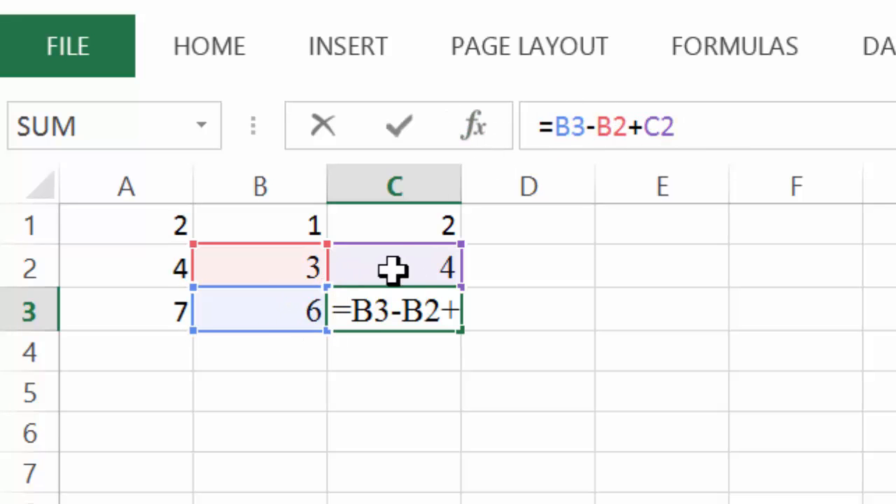
{"action": "left_click", "coordinate": [714, 353]}
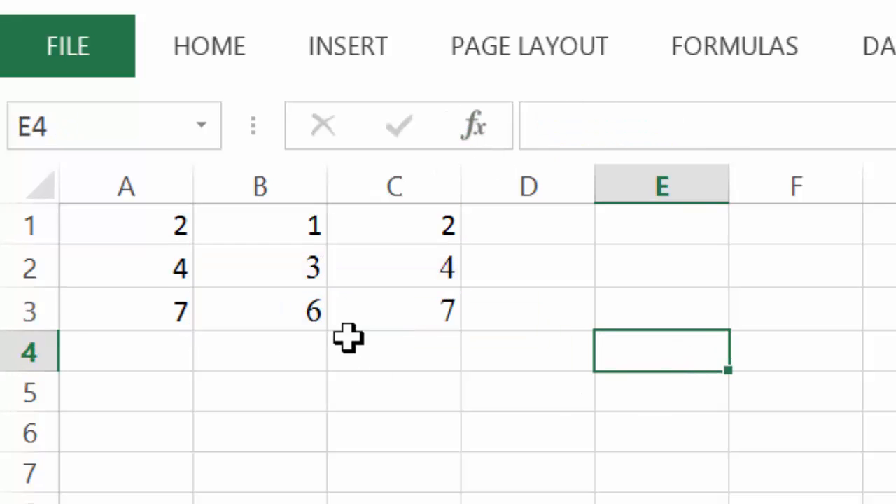
Clear C3 and refill it by copying the formula down from C2.
{"action": "left_click", "coordinate": [365, 315]}
{"action": "key", "text": "Delete"}
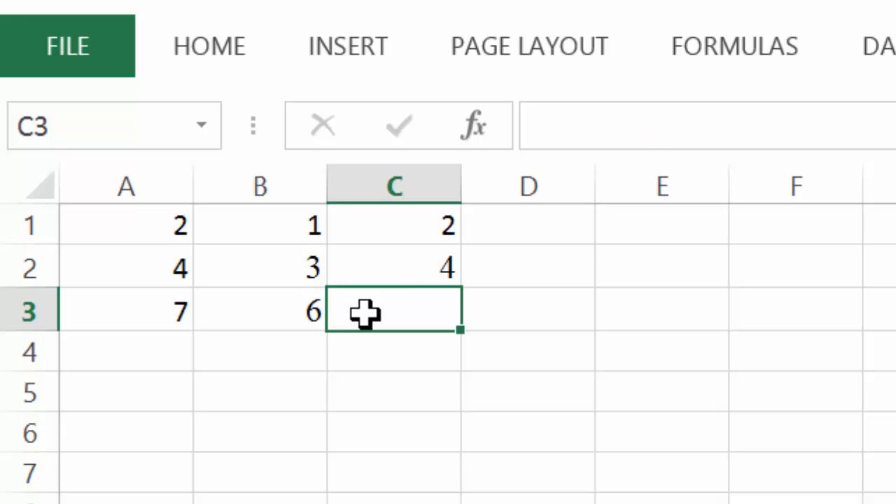
{"action": "left_click", "coordinate": [432, 391]}
{"action": "left_click", "coordinate": [392, 261]}
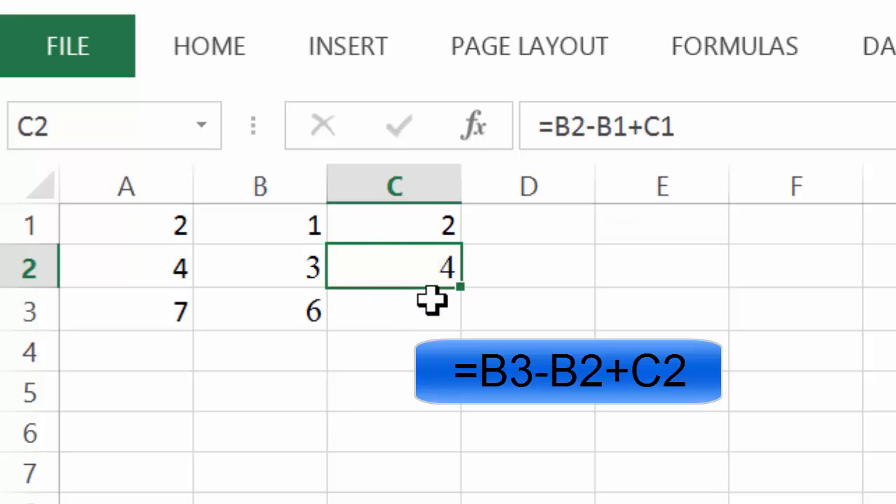
{"action": "left_click_drag", "start_coordinate": [459, 293], "coordinate": [457, 324]}
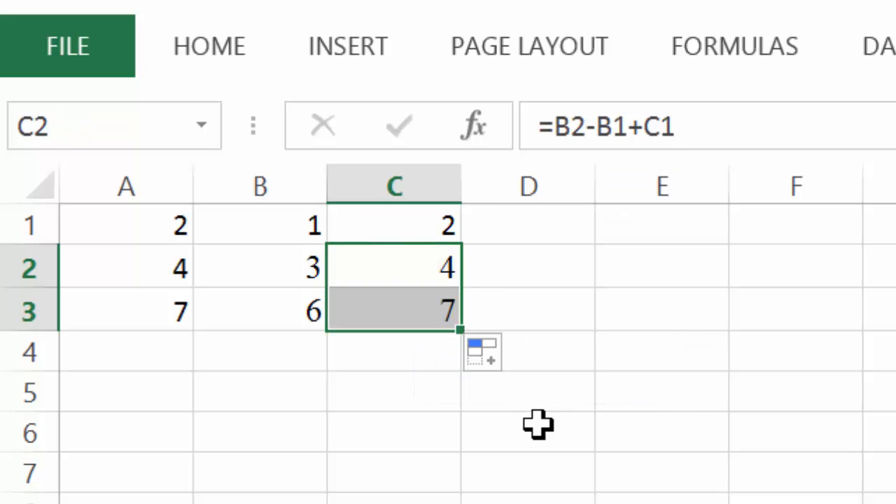
{"action": "left_click", "coordinate": [537, 424]}
Check the C3 formula, then fill the formula from B3 right into C3 once more.
{"action": "left_click", "coordinate": [441, 311]}
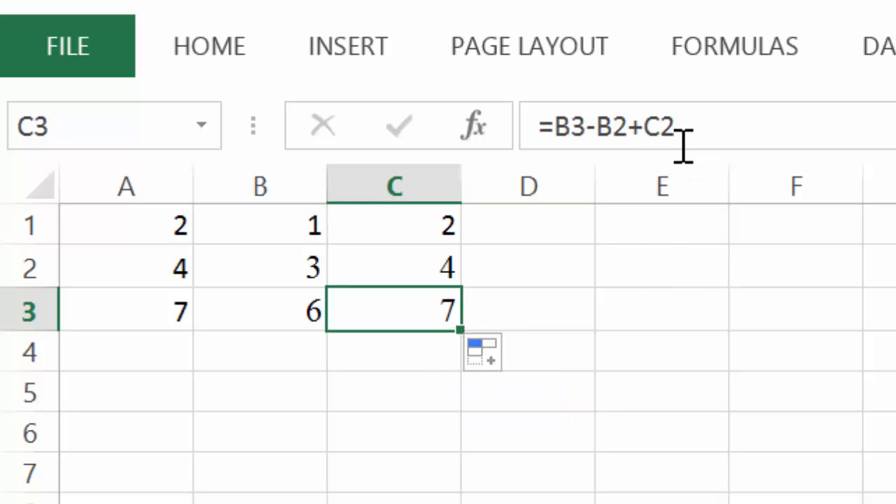
{"action": "left_click", "coordinate": [296, 304]}
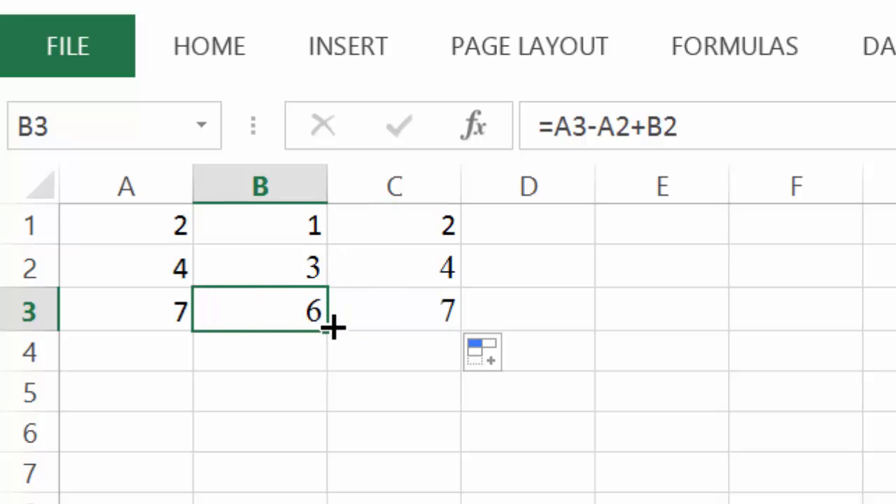
{"action": "left_click_drag", "start_coordinate": [342, 331], "coordinate": [419, 326]}
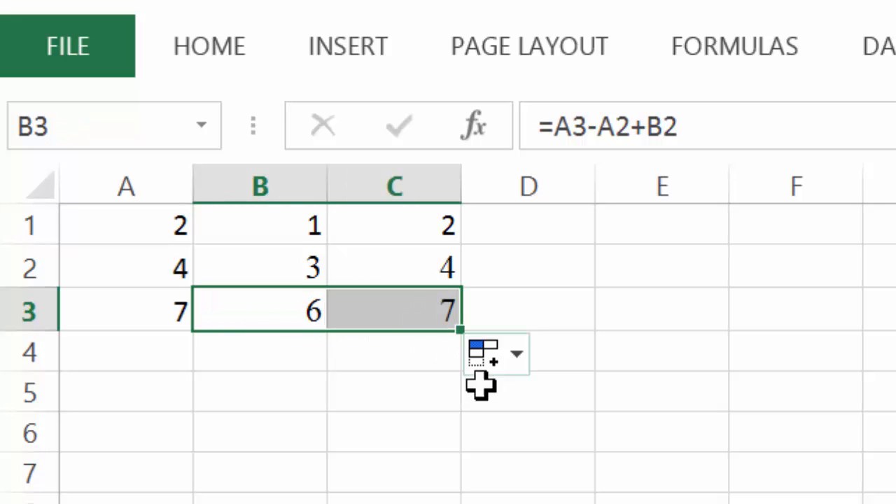
{"action": "left_click", "coordinate": [392, 428]}
Examine the formulas in C3 and B2.
{"action": "left_click", "coordinate": [376, 315]}
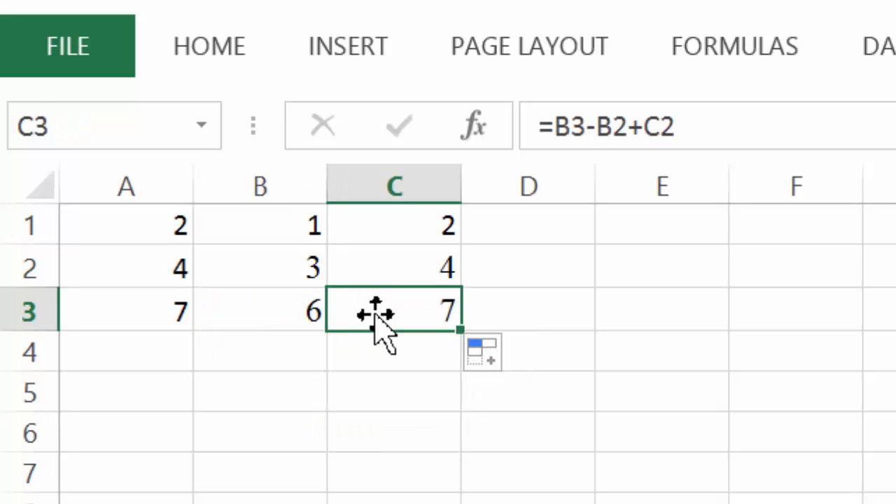
{"action": "left_click", "coordinate": [733, 122]}
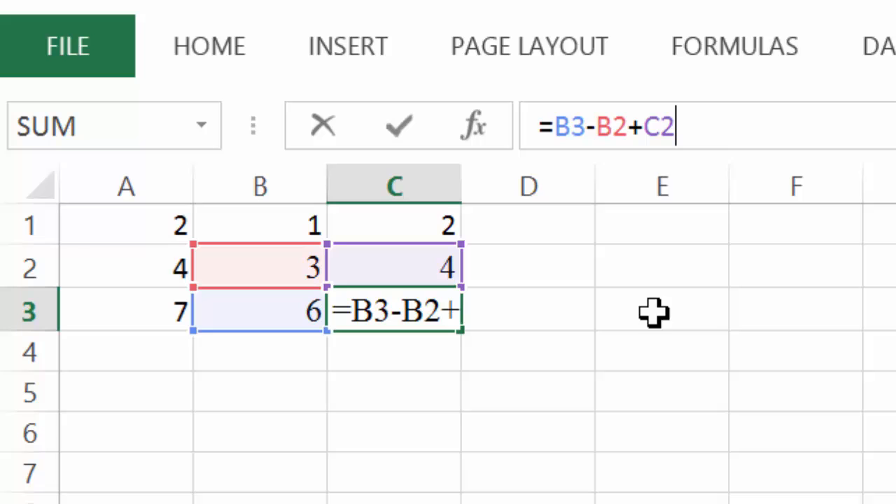
{"action": "left_click", "coordinate": [616, 439]}
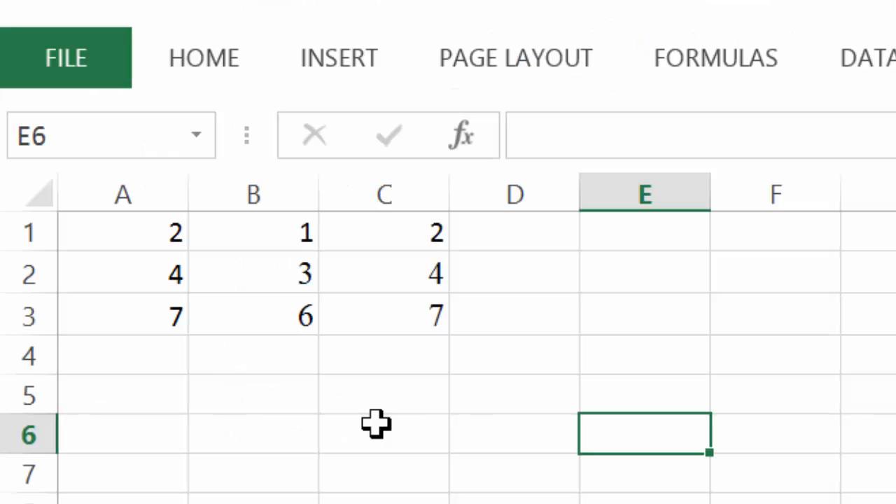
{"action": "left_click", "coordinate": [293, 258]}
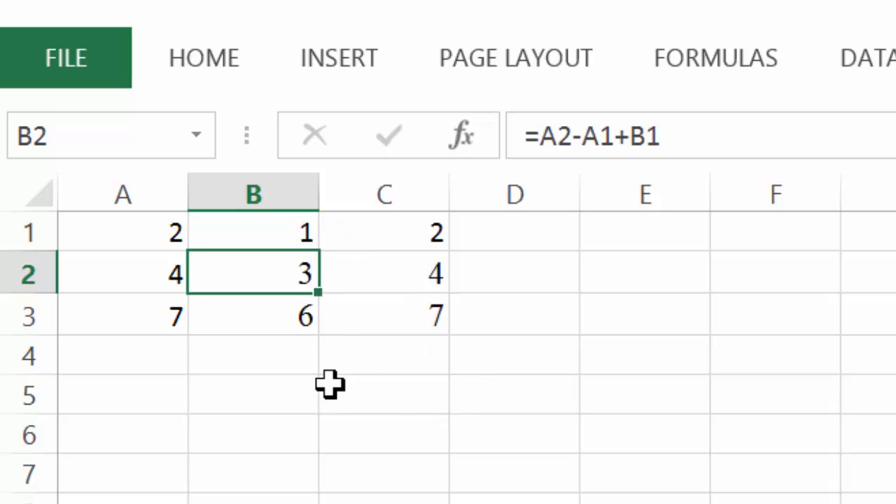
{"action": "left_click", "coordinate": [357, 375]}
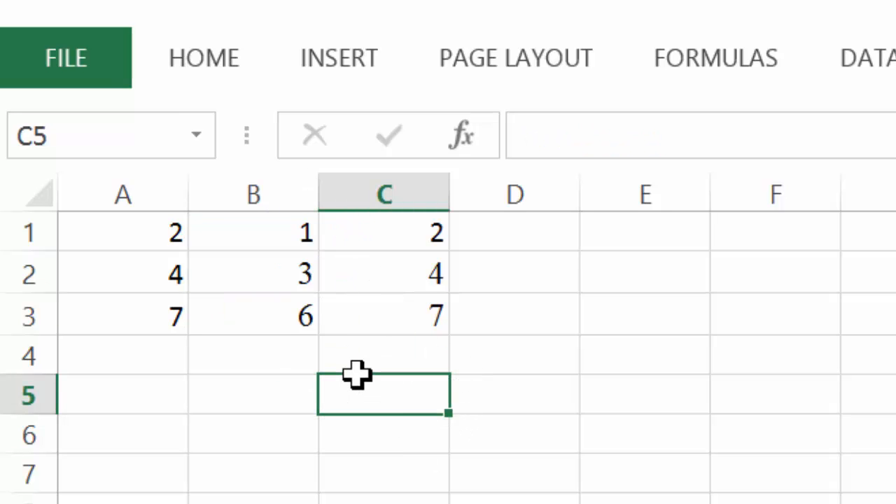